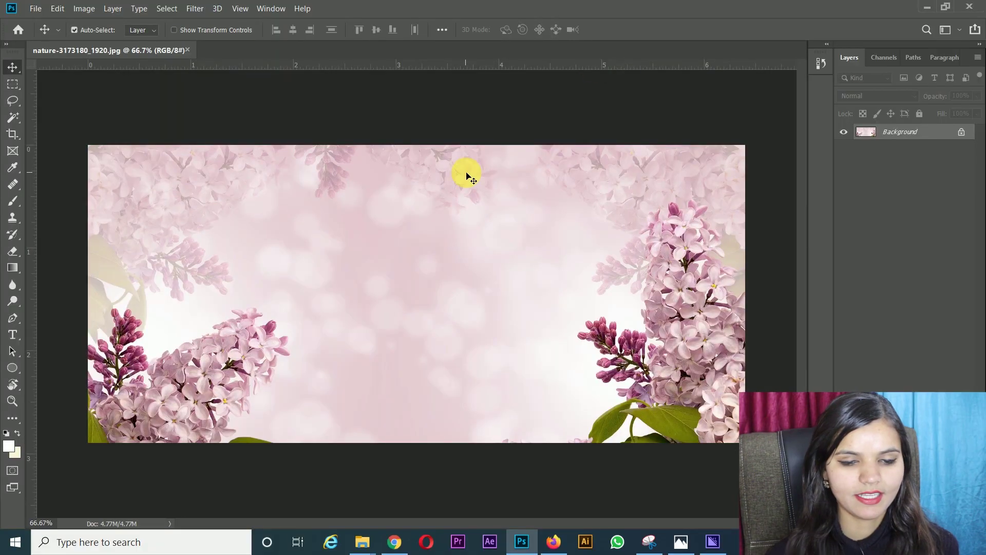
Step: Add a text layer reading 'Wedding Day' at the centre of the lilac banner
{"action": "left_click", "coordinate": [16, 337]}
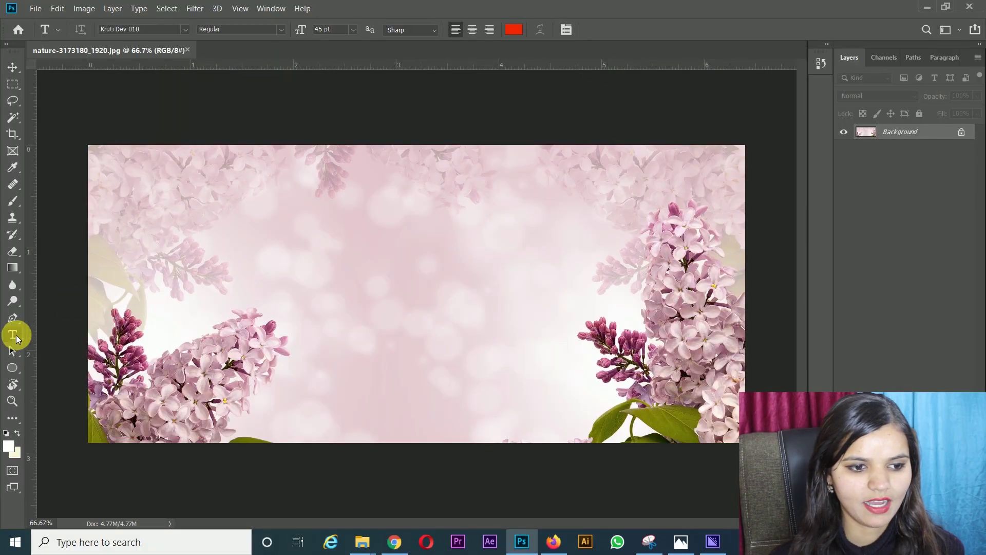
{"action": "left_click", "coordinate": [308, 275]}
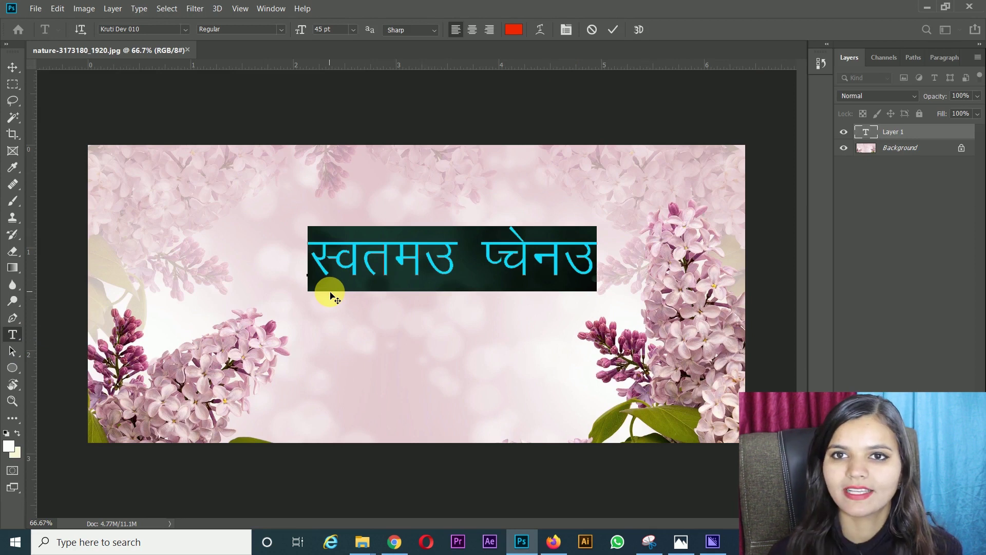
{"action": "type", "text": "Wedding dy"}
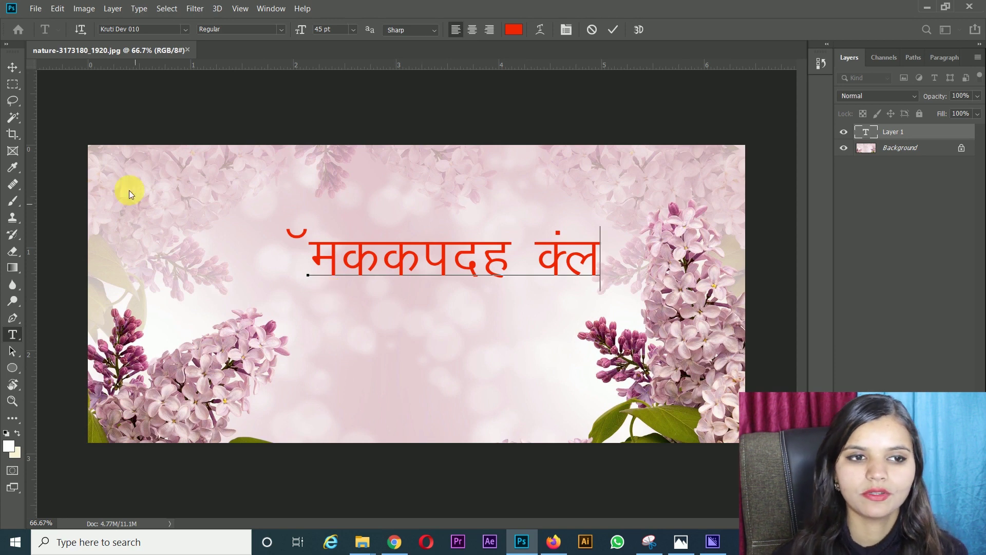
Step: Set all the text in Bickham Script Pro, then select the W of Wedding
{"action": "key", "text": "ctrl+a"}
{"action": "left_click", "coordinate": [149, 30]}
{"action": "type", "text": "b"}
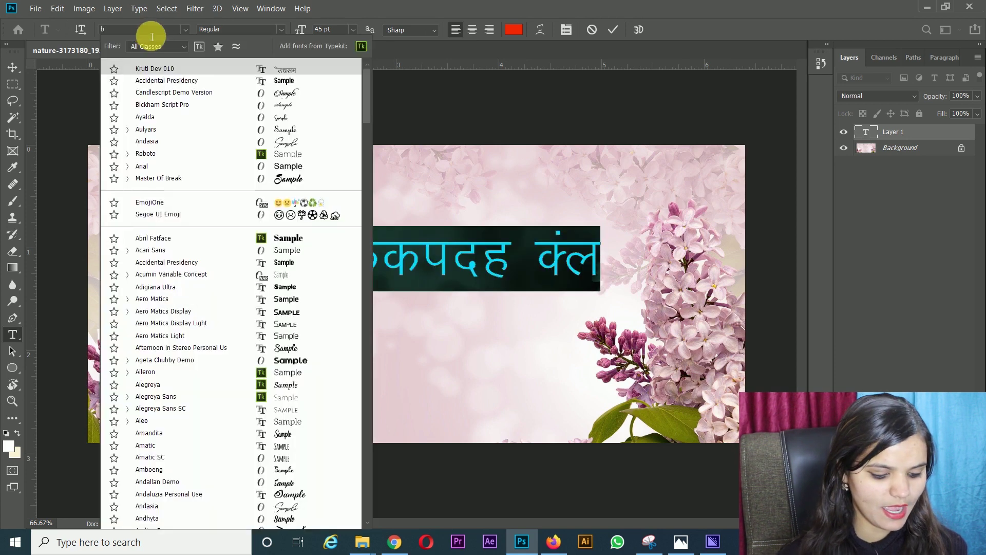
{"action": "type", "text": "i"}
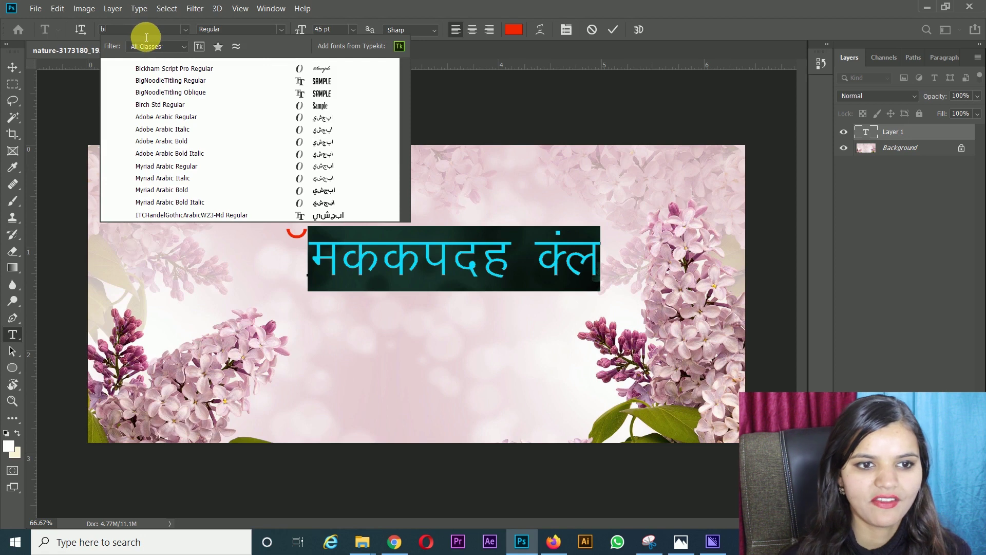
{"action": "left_click", "coordinate": [165, 69]}
{"action": "left_click_drag", "start_coordinate": [316, 267], "coordinate": [360, 273]}
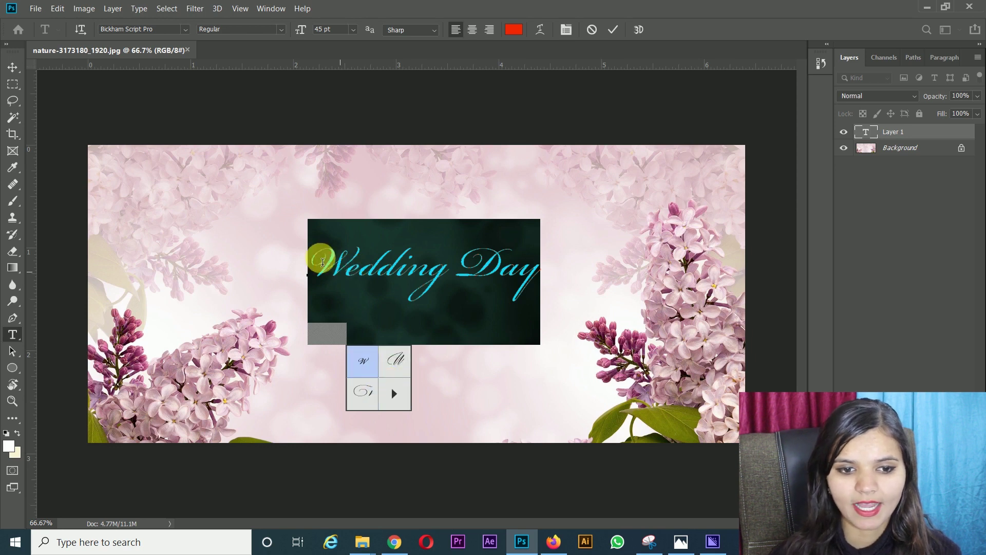
Step: Swap the W of Wedding for a wide swash alternate and bring up the Glyphs panel
{"action": "left_click", "coordinate": [354, 276]}
{"action": "left_click_drag", "start_coordinate": [354, 276], "coordinate": [311, 275]}
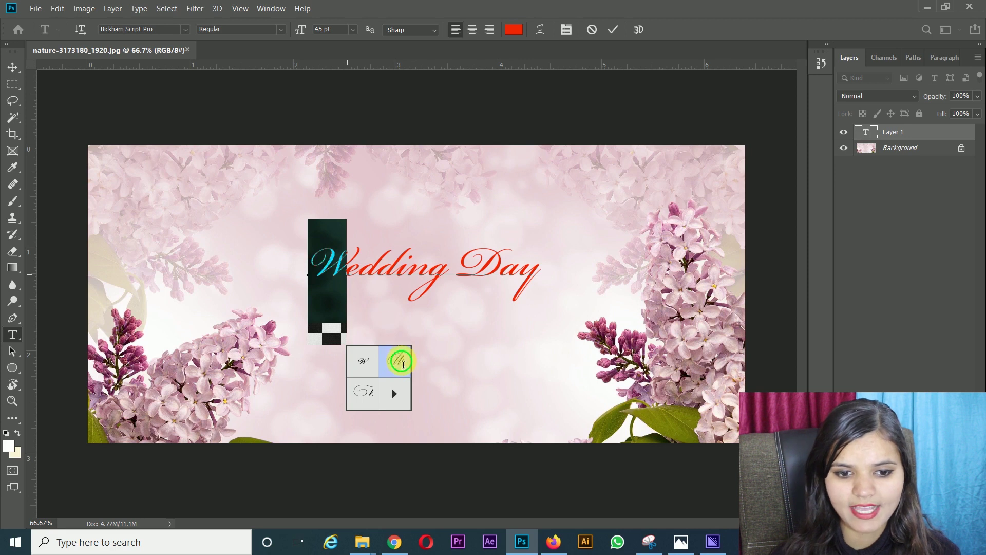
{"action": "left_click", "coordinate": [399, 361]}
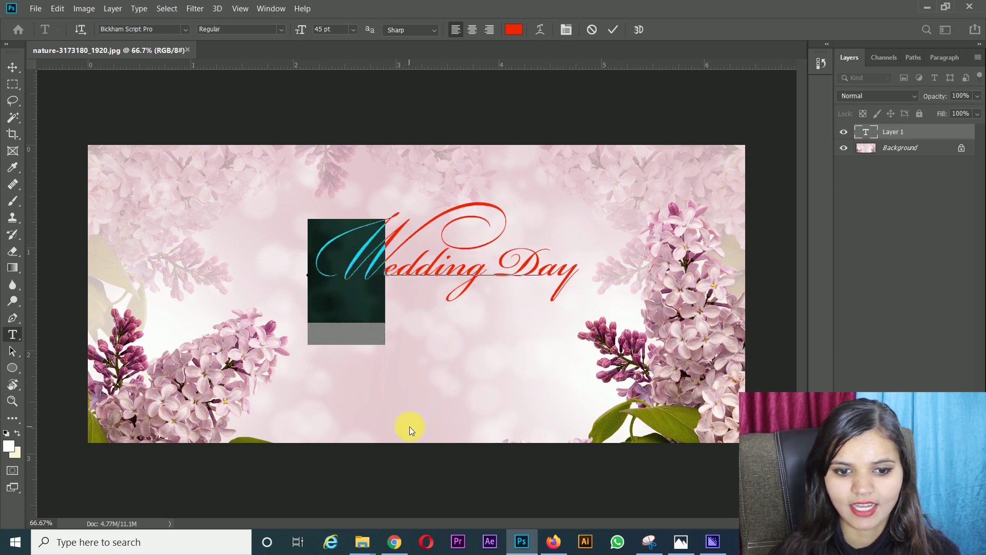
{"action": "left_click", "coordinate": [403, 392]}
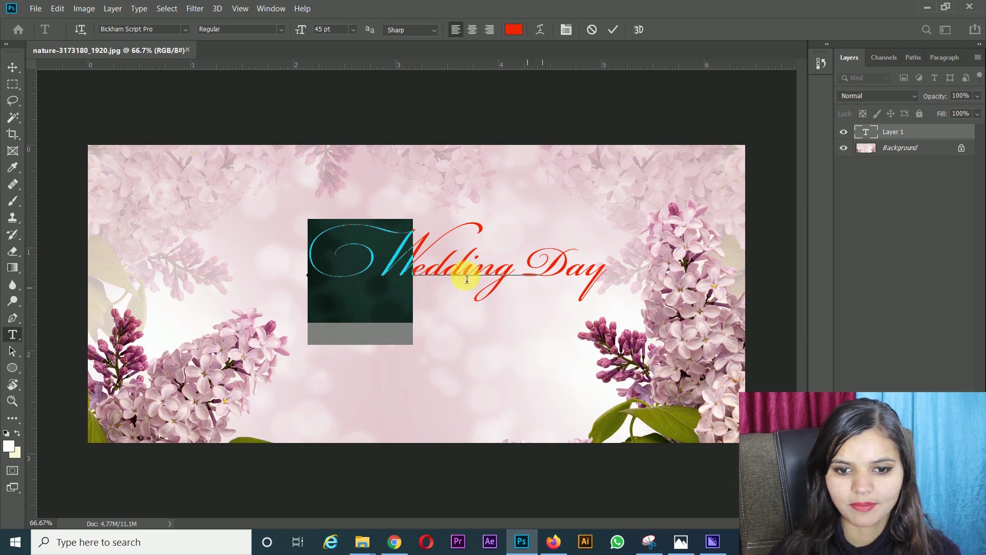
{"action": "mouse_move", "coordinate": [400, 262]}
{"action": "left_click", "coordinate": [461, 401]}
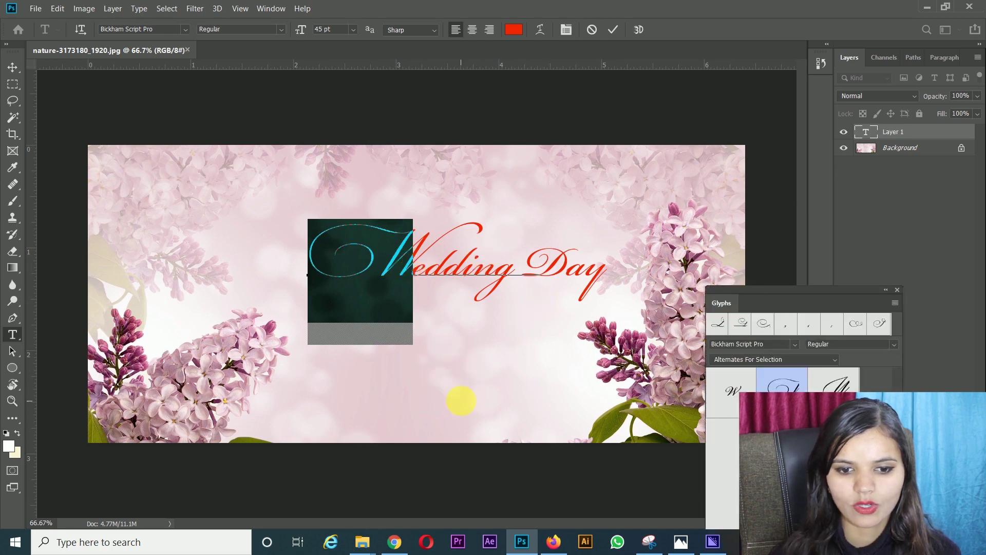
{"action": "mouse_move", "coordinate": [781, 385]}
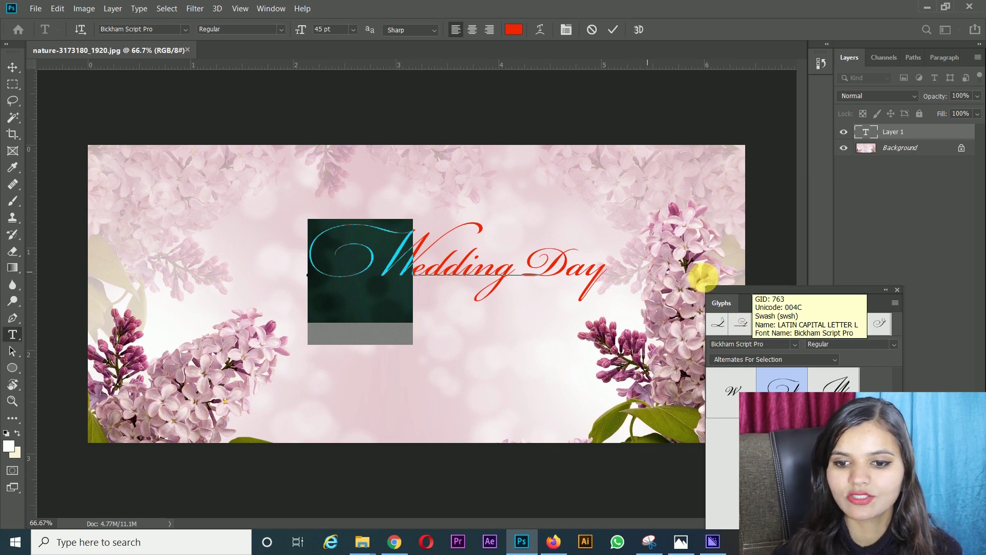
Step: Dock the Glyphs panel at upper right, set to Alternates For Selection
{"action": "left_click_drag", "start_coordinate": [755, 289], "coordinate": [710, 253]}
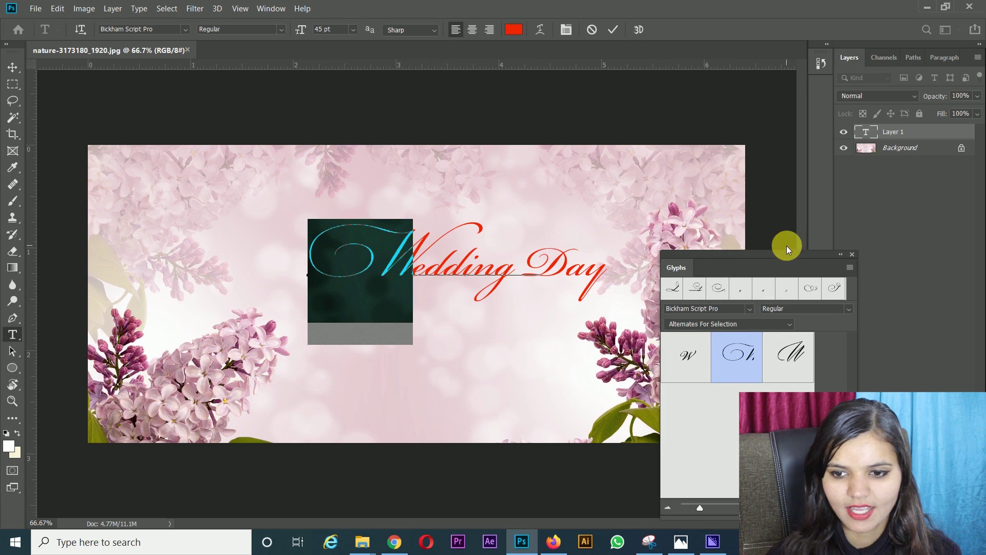
{"action": "left_click_drag", "start_coordinate": [769, 255], "coordinate": [850, 263]}
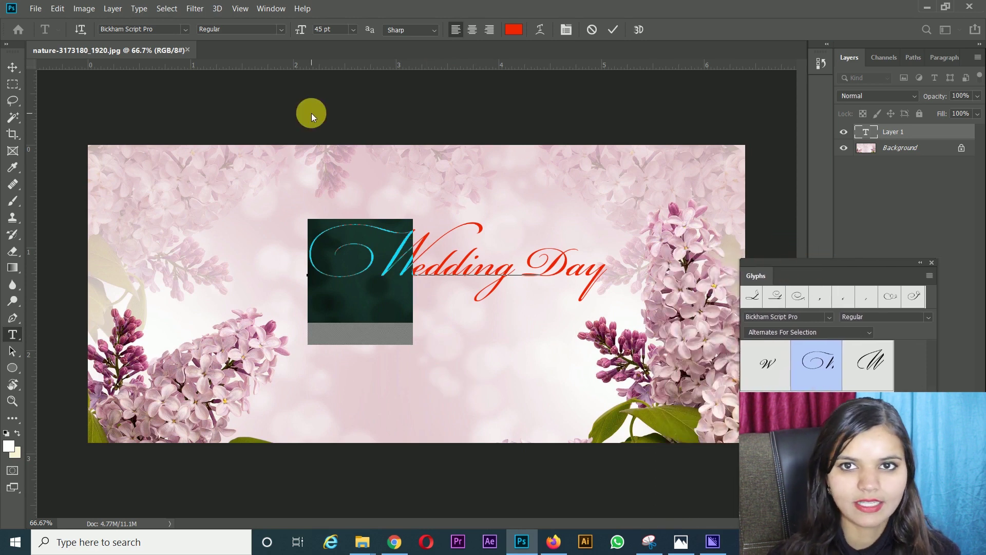
{"action": "left_click", "coordinate": [270, 9]}
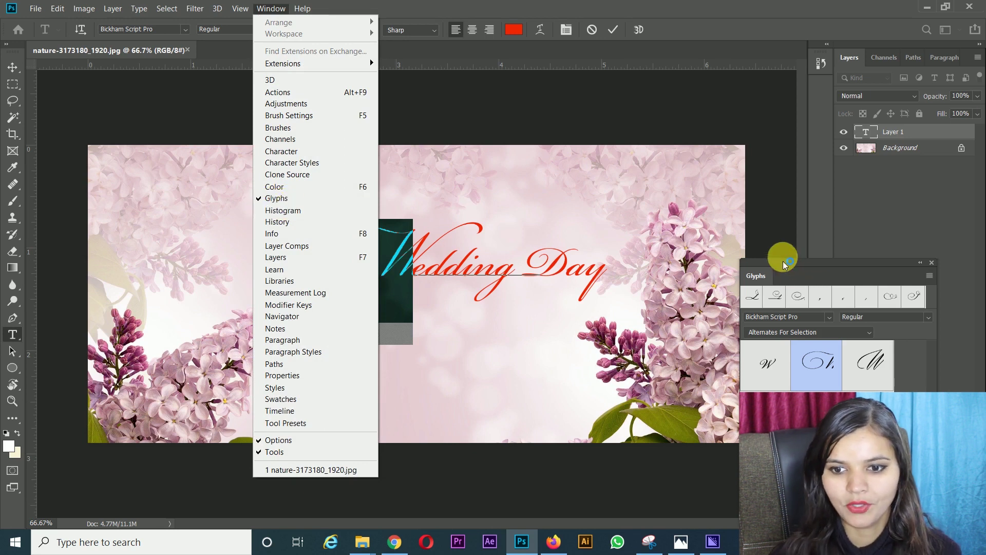
{"action": "left_click_drag", "start_coordinate": [779, 266], "coordinate": [780, 180]}
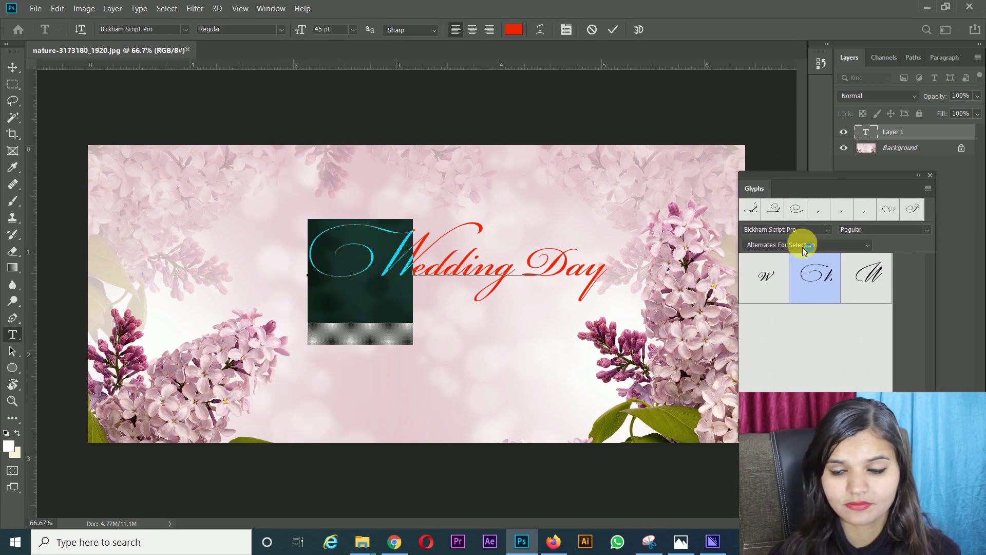
{"action": "left_click", "coordinate": [805, 246]}
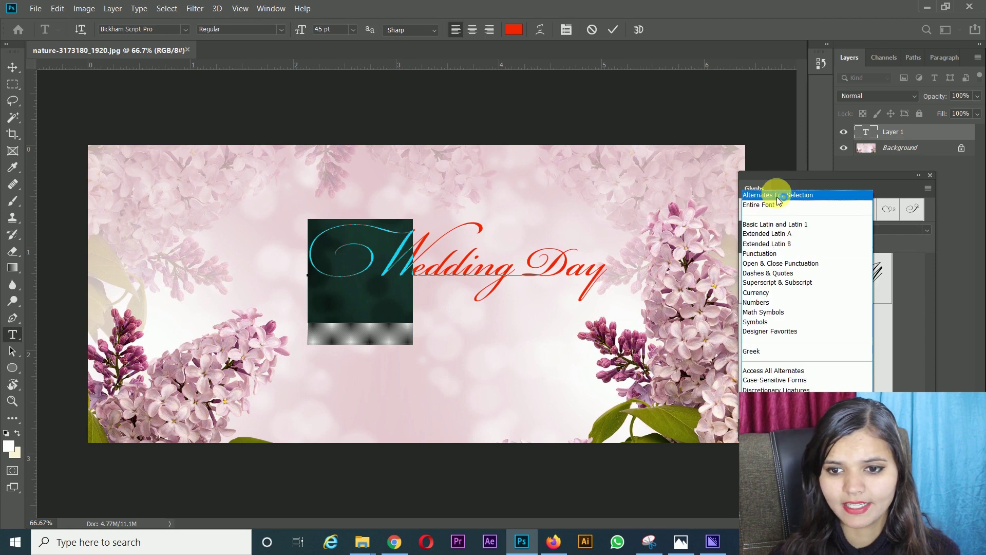
{"action": "left_click", "coordinate": [790, 199]}
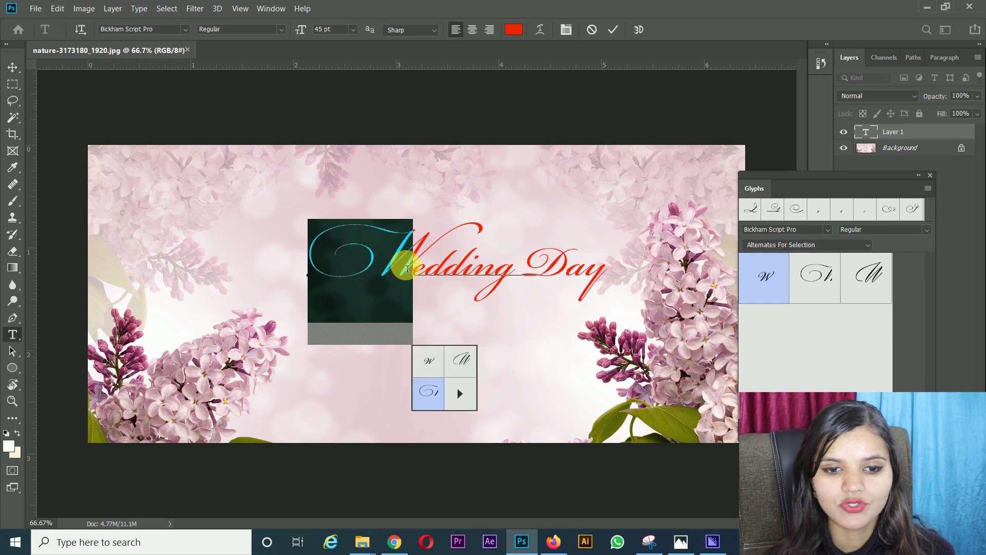
Step: Give the g of Wedding and the D of Day swash alternates
{"action": "left_click", "coordinate": [495, 280]}
{"action": "left_click_drag", "start_coordinate": [498, 273], "coordinate": [520, 277]}
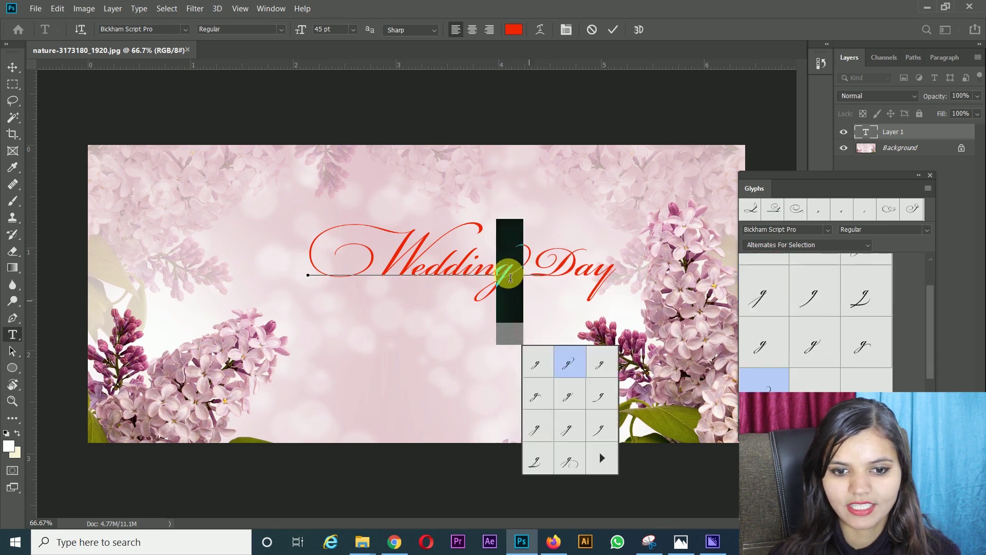
{"action": "left_click", "coordinate": [565, 462]}
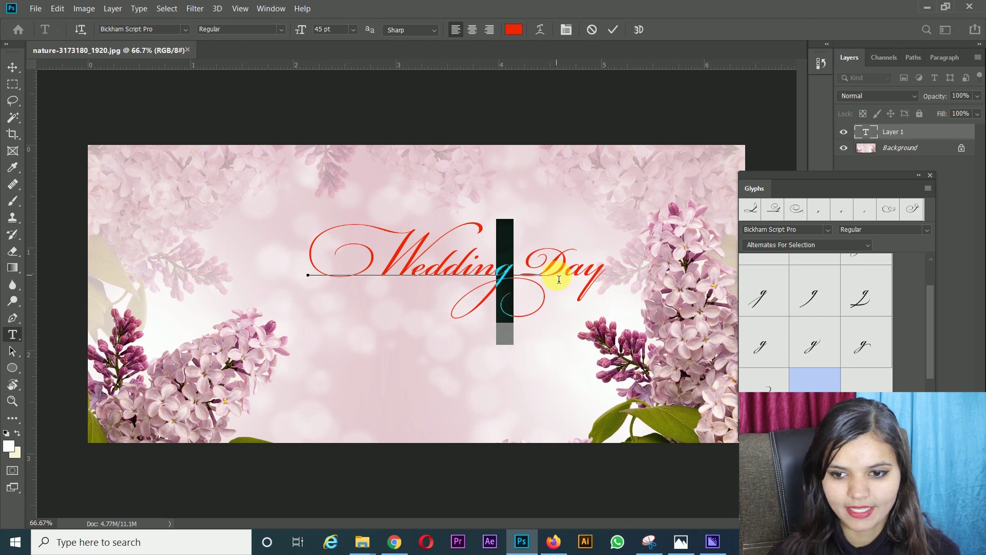
{"action": "left_click_drag", "start_coordinate": [565, 259], "coordinate": [522, 262]}
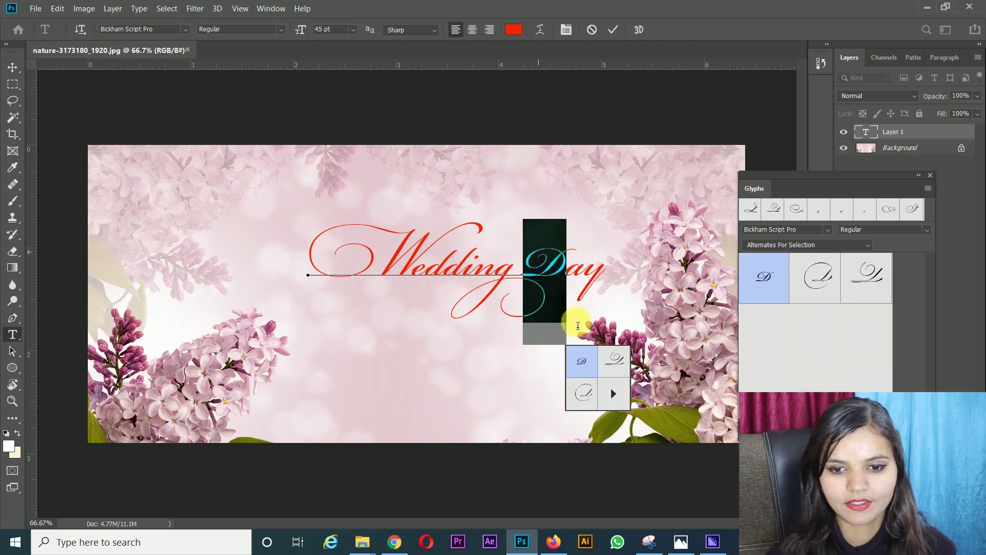
{"action": "double_click", "coordinate": [868, 274]}
Step: Give the y of Day a looped swash, commit, and move the title left to centre it
{"action": "left_click_drag", "start_coordinate": [686, 269], "coordinate": [663, 285]}
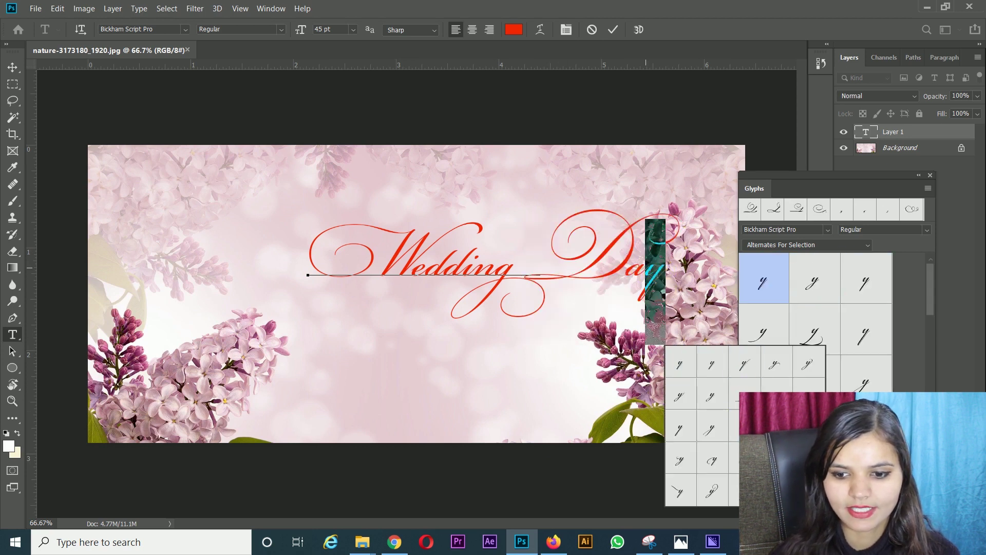
{"action": "left_click", "coordinate": [711, 490]}
{"action": "left_click", "coordinate": [13, 67]}
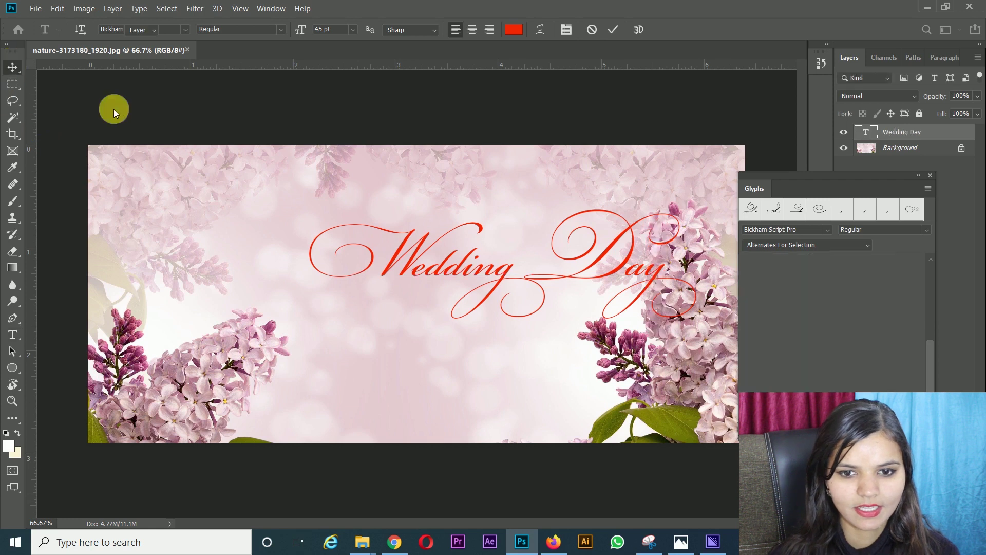
{"action": "left_click_drag", "start_coordinate": [452, 263], "coordinate": [359, 260]}
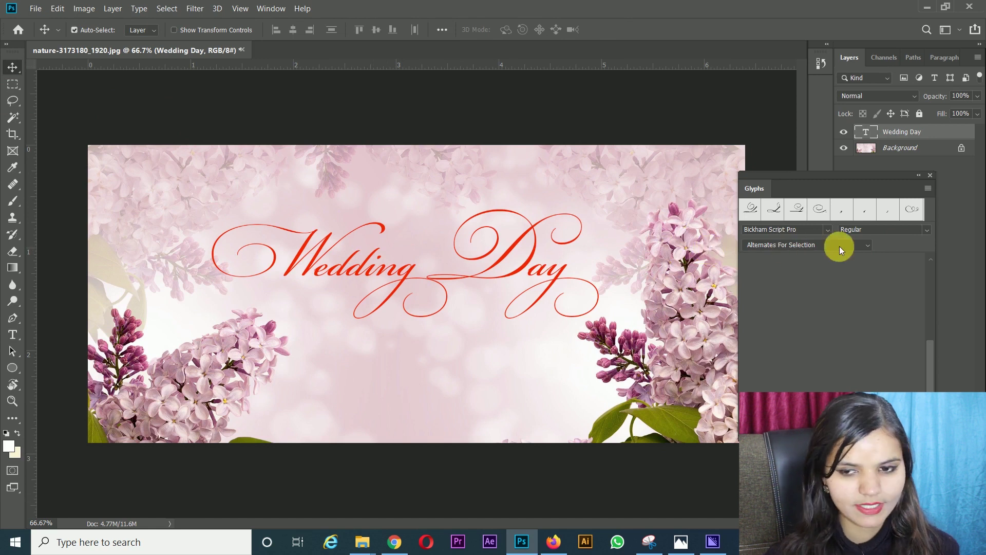
Step: Start a new text layer below the title and replace its L with an Ornaments glyph
{"action": "key", "text": "t"}
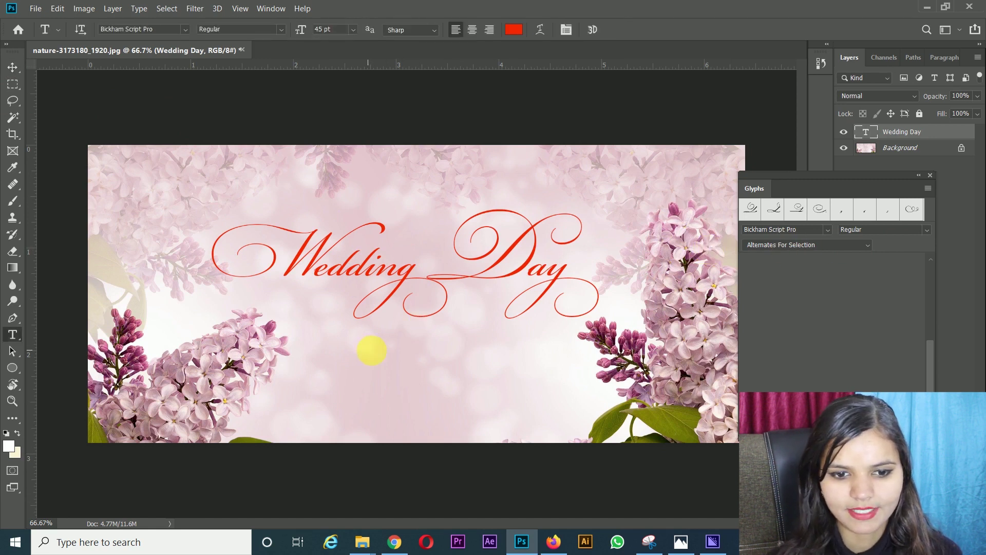
{"action": "left_click", "coordinate": [372, 353]}
{"action": "left_click", "coordinate": [815, 245]}
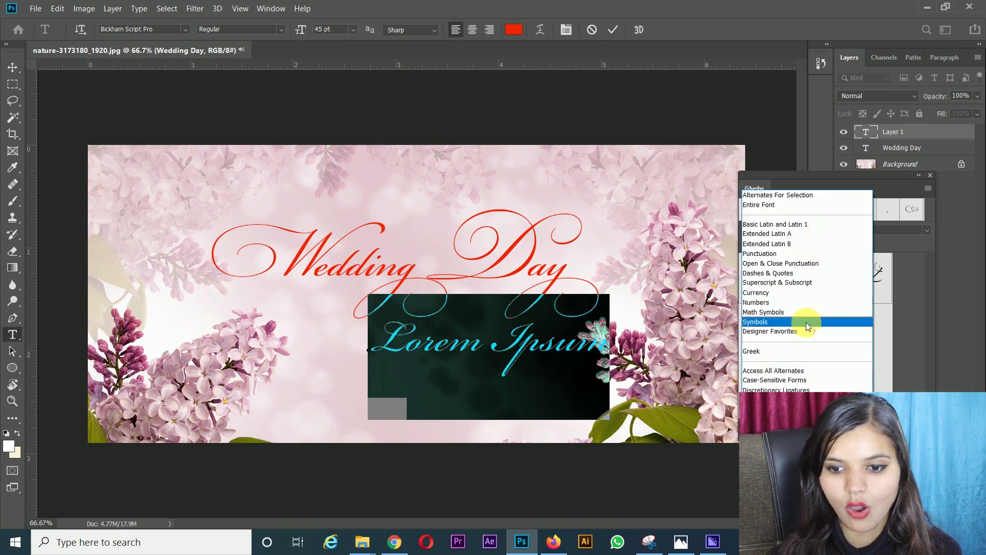
{"action": "left_click", "coordinate": [766, 419]}
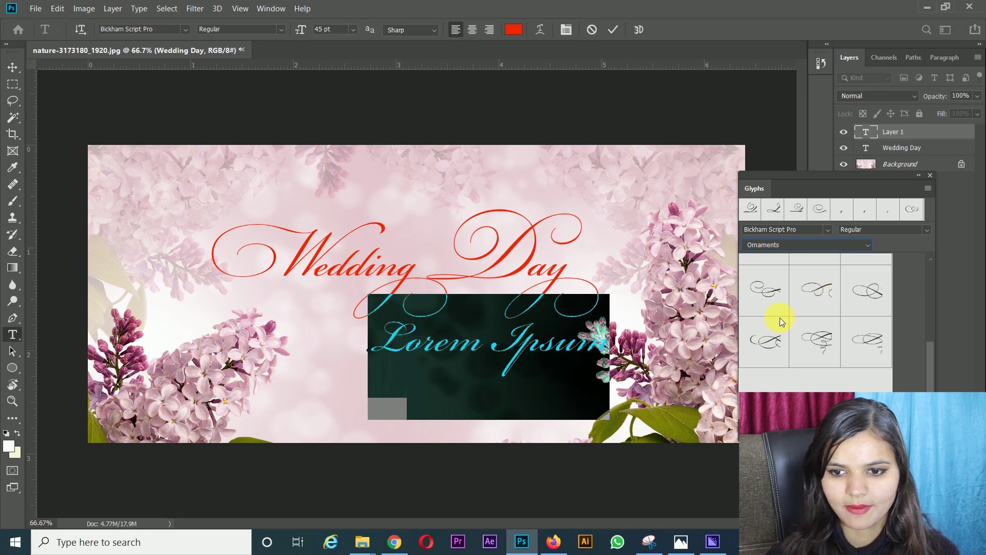
{"action": "double_click", "coordinate": [759, 292]}
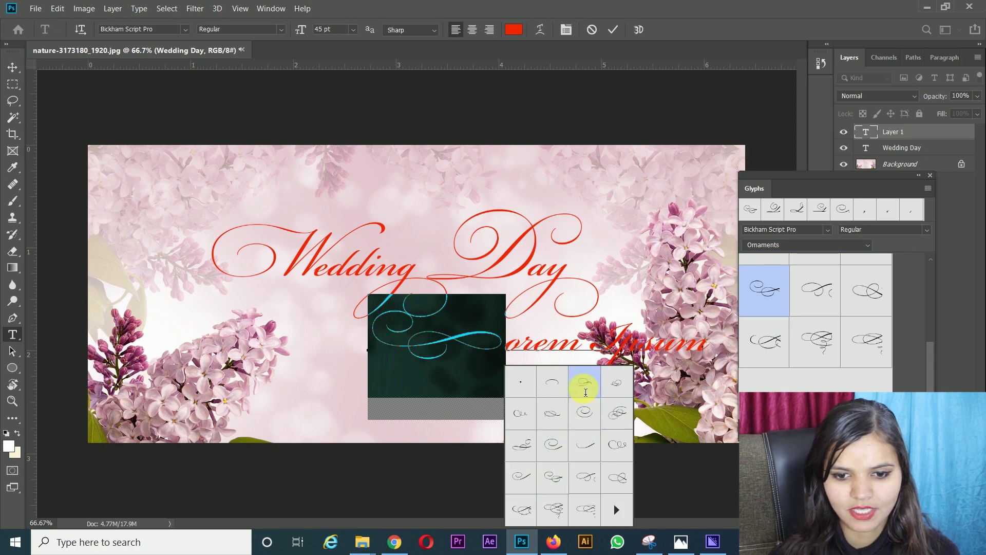
Step: Swap in a smaller swash alternate and delete the remaining 'orem Ipsum' letters
{"action": "left_click", "coordinate": [584, 387]}
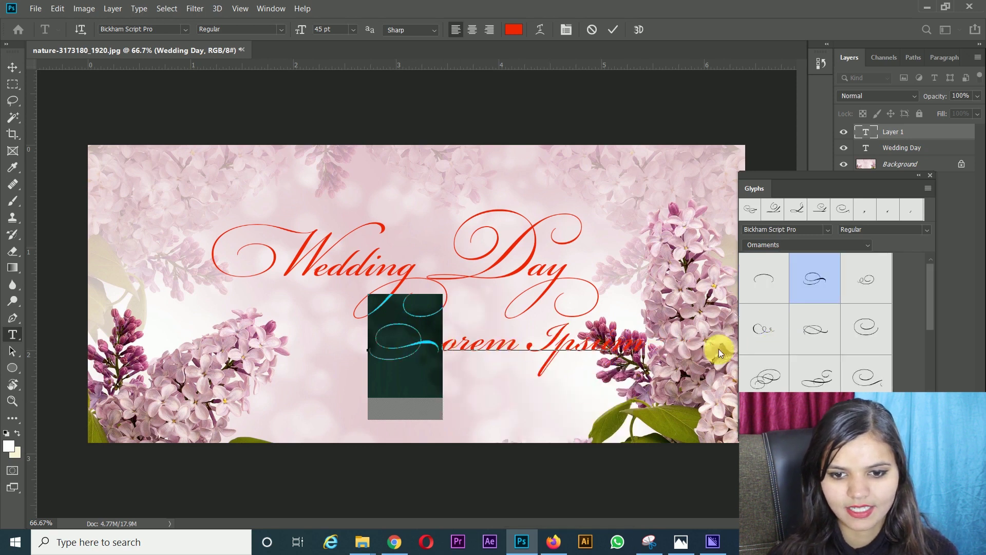
{"action": "mouse_move", "coordinate": [646, 346]}
{"action": "left_mouse_down"}
{"action": "mouse_move", "coordinate": [477, 345]}
{"action": "mouse_move", "coordinate": [468, 364]}
{"action": "left_mouse_up"}
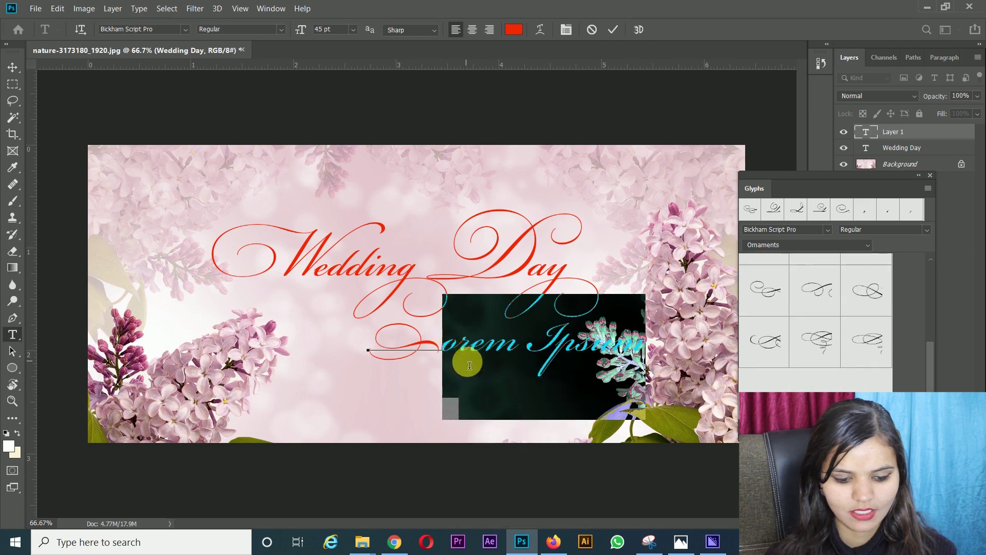
{"action": "key", "text": "BackSpace"}
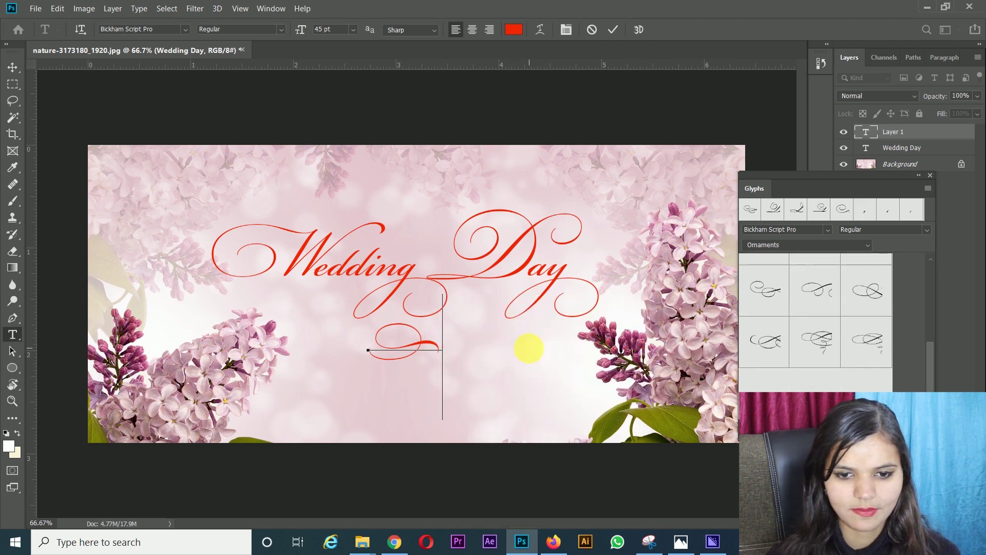
Step: Replace the ornament with a wider swash from the Glyphs panel and commit the text
{"action": "left_click_drag", "start_coordinate": [448, 354], "coordinate": [334, 350]}
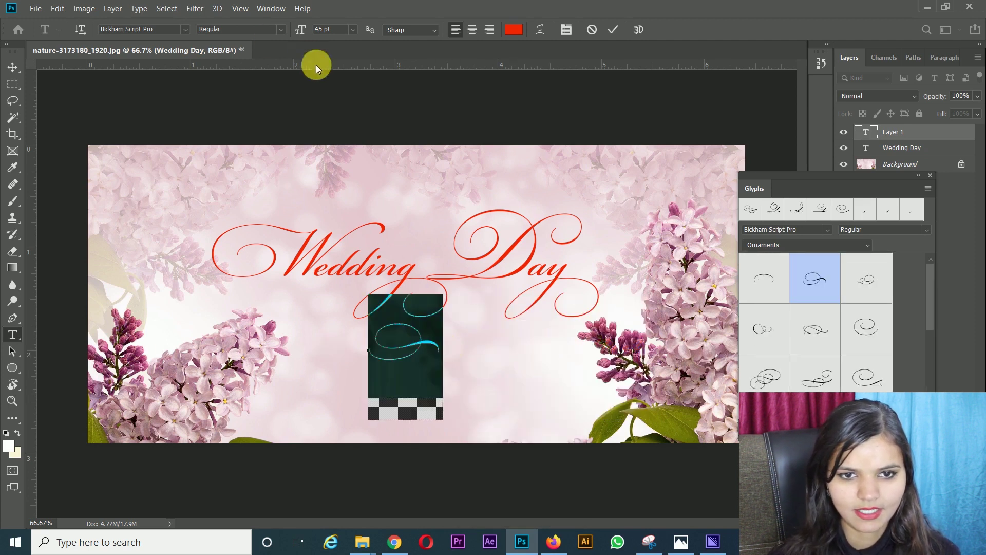
{"action": "scroll", "coordinate": [842, 360], "scroll_direction": "down", "scroll_amount": 3}
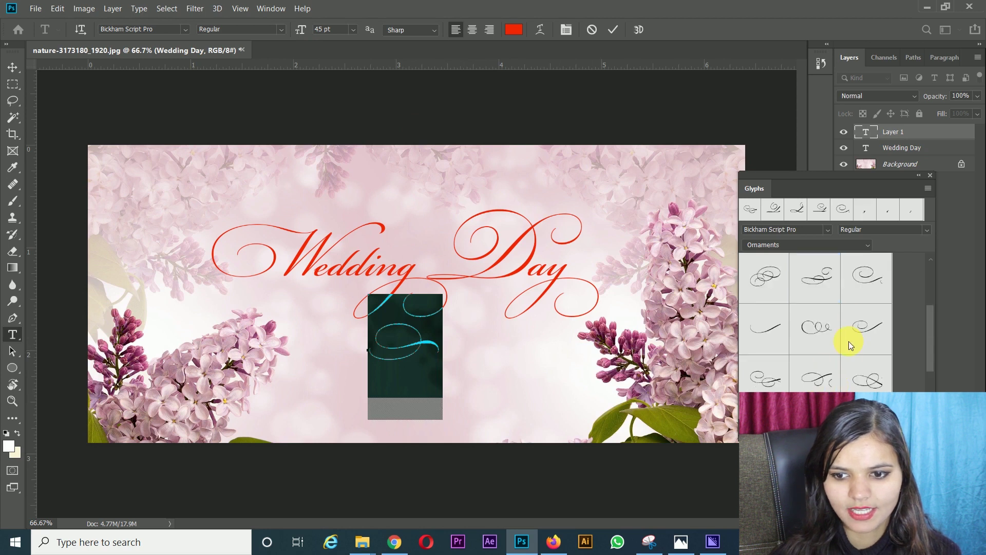
{"action": "scroll", "coordinate": [849, 347], "scroll_direction": "down", "scroll_amount": 3}
{"action": "double_click", "coordinate": [768, 340]}
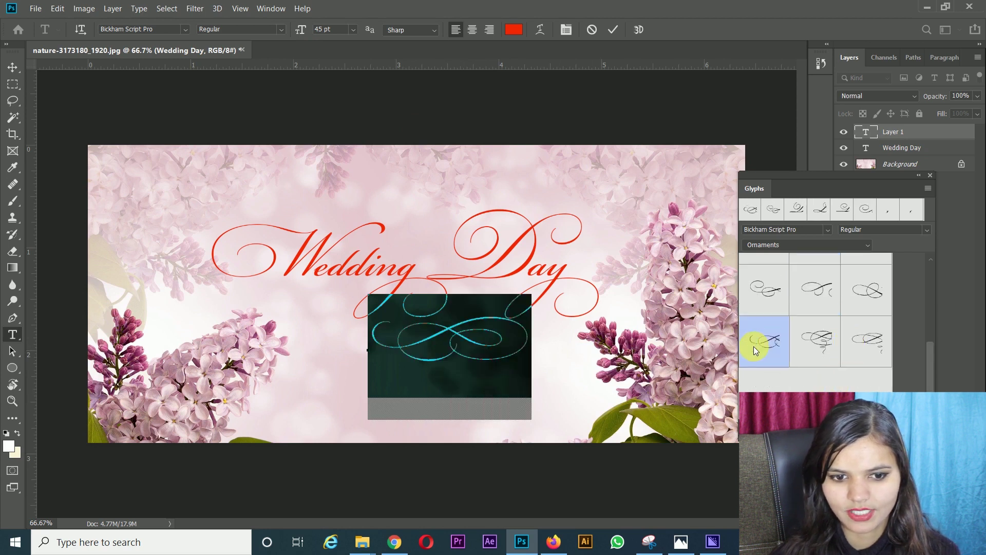
{"action": "left_click", "coordinate": [16, 69]}
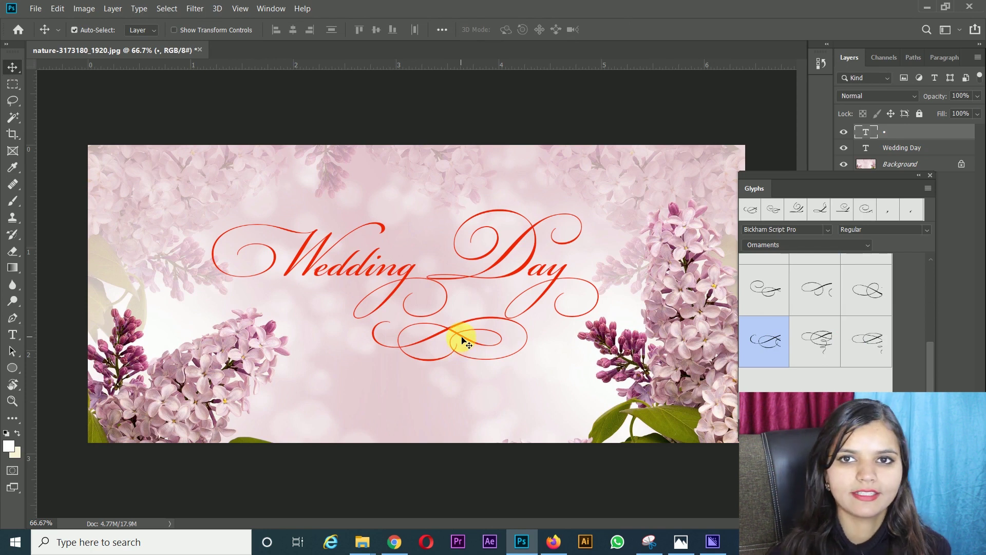
Step: Drag the red ornament right toward the flowers, then back left under Wedding Day
{"action": "left_click_drag", "start_coordinate": [463, 338], "coordinate": [646, 334]}
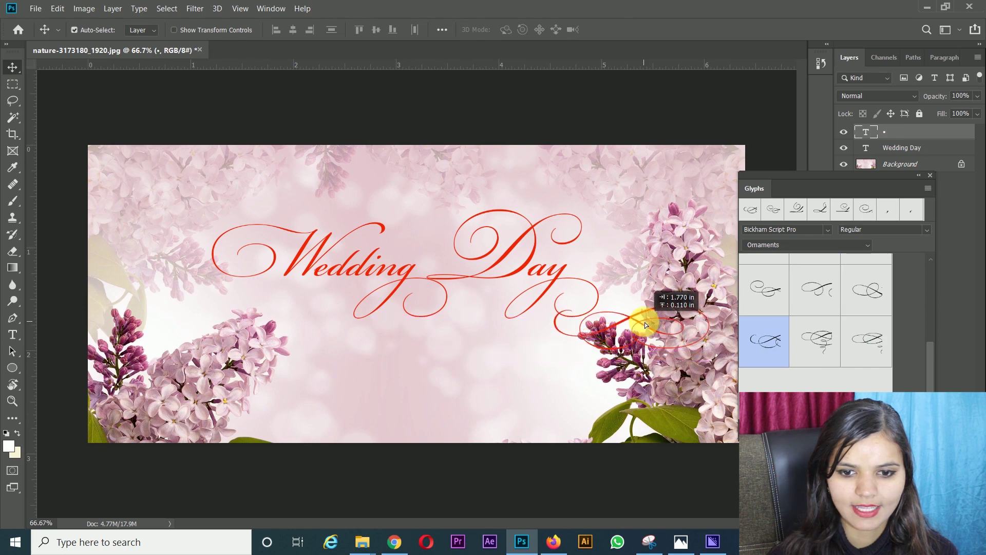
{"action": "mouse_move", "coordinate": [647, 335]}
{"action": "left_mouse_down"}
{"action": "mouse_move", "coordinate": [488, 317]}
{"action": "mouse_move", "coordinate": [461, 362]}
{"action": "mouse_move", "coordinate": [435, 320]}
{"action": "left_mouse_up"}
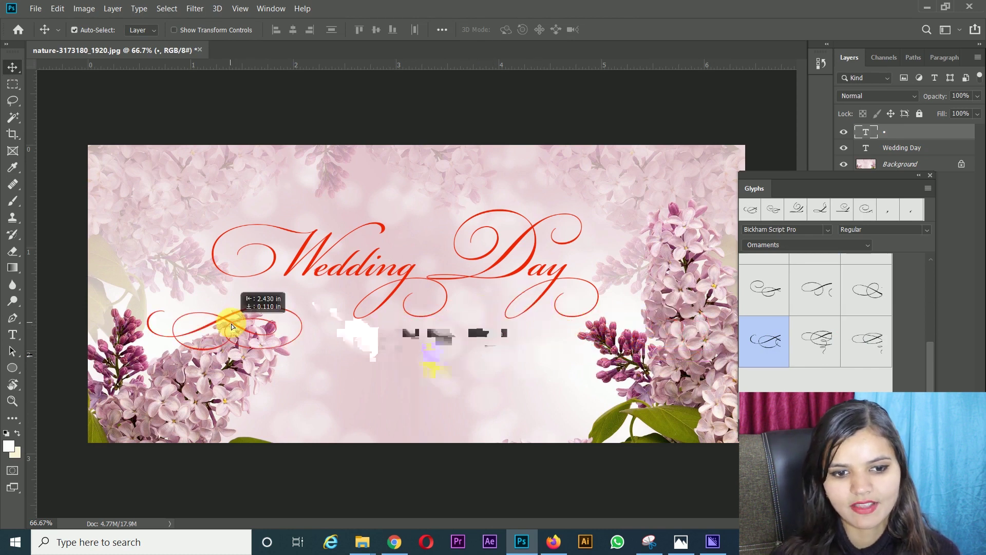
Step: Settle the ornament under Wedding Day, delete it, and view the Symbols glyph set
{"action": "left_click_drag", "start_coordinate": [435, 320], "coordinate": [399, 315]}
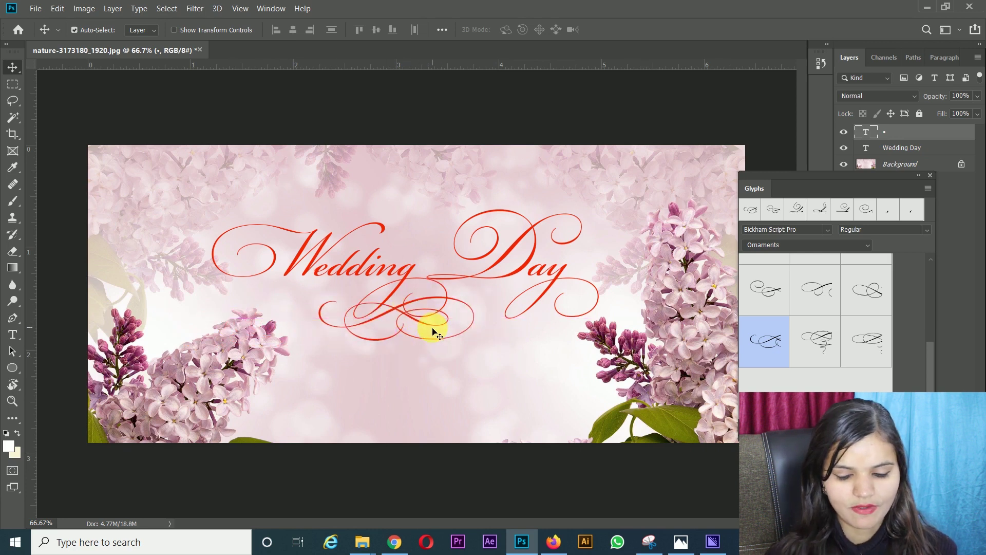
{"action": "key", "text": "Delete"}
{"action": "left_click", "coordinate": [807, 245]}
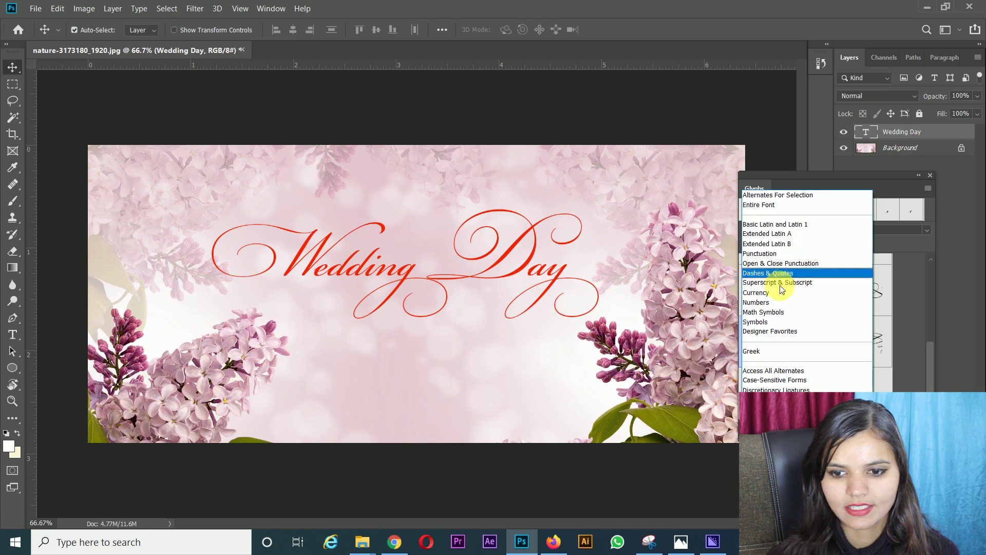
{"action": "left_click", "coordinate": [766, 322]}
Step: Browse the Dashes & Quotes, Stylistic Alternates and Math Symbols glyph sets
{"action": "left_click", "coordinate": [778, 246]}
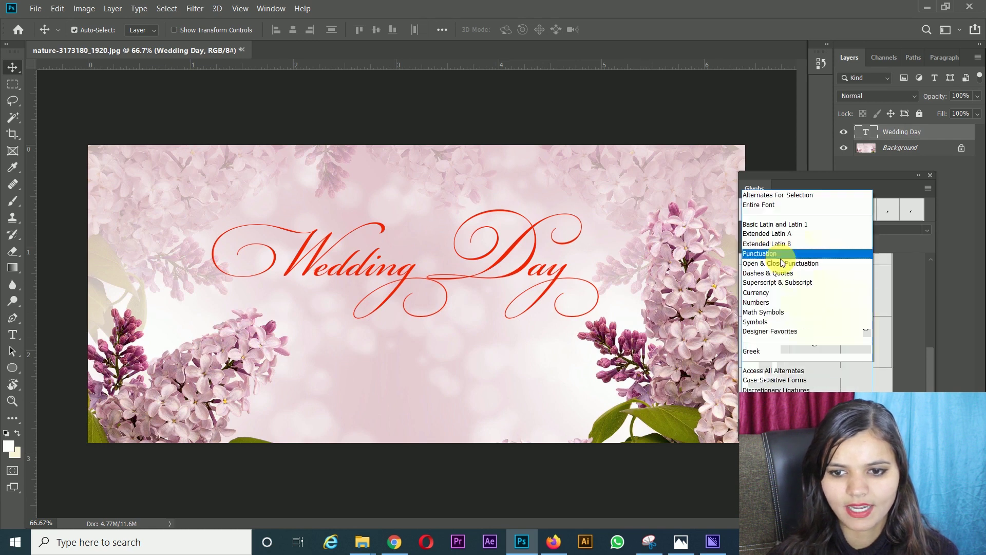
{"action": "left_click", "coordinate": [783, 276]}
{"action": "left_click", "coordinate": [762, 241]}
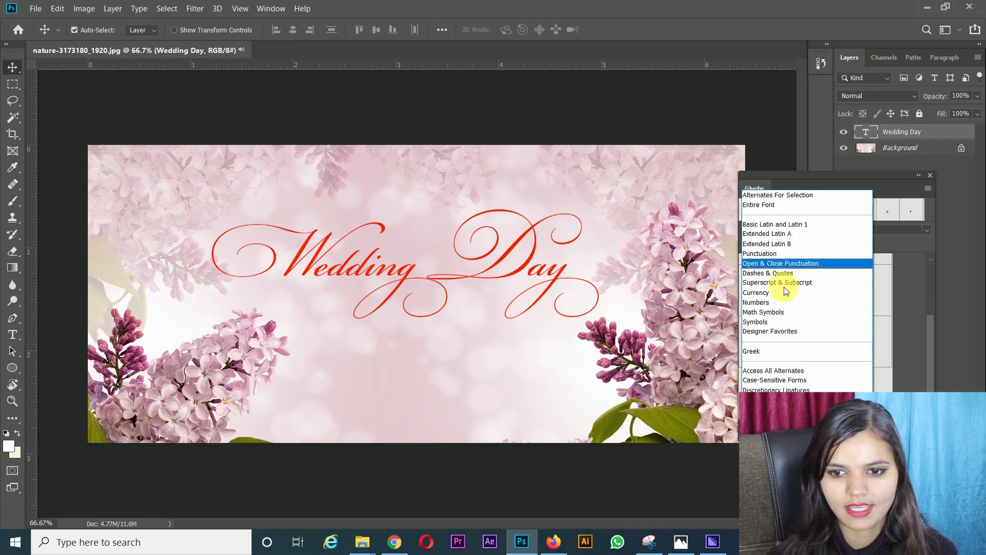
{"action": "left_click", "coordinate": [771, 377]}
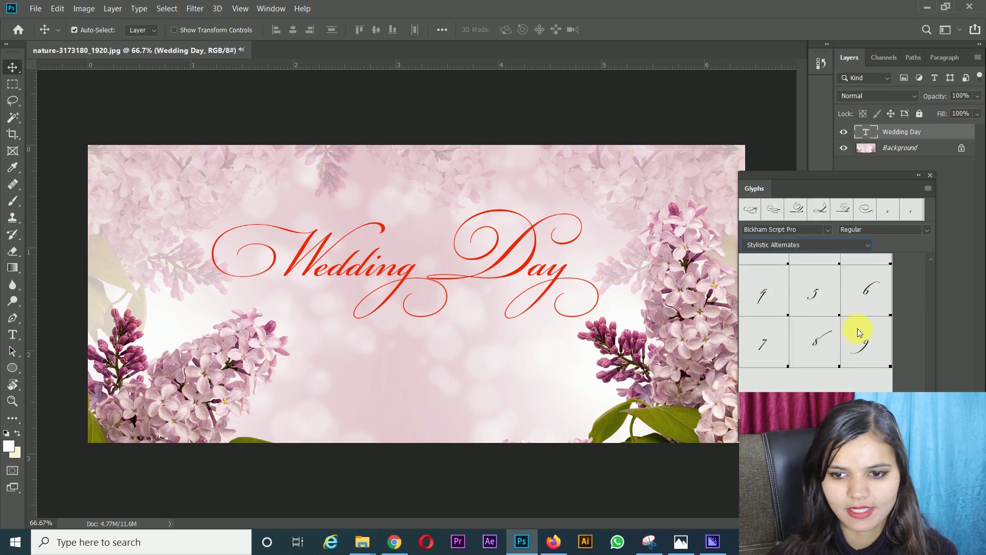
{"action": "left_click", "coordinate": [804, 247]}
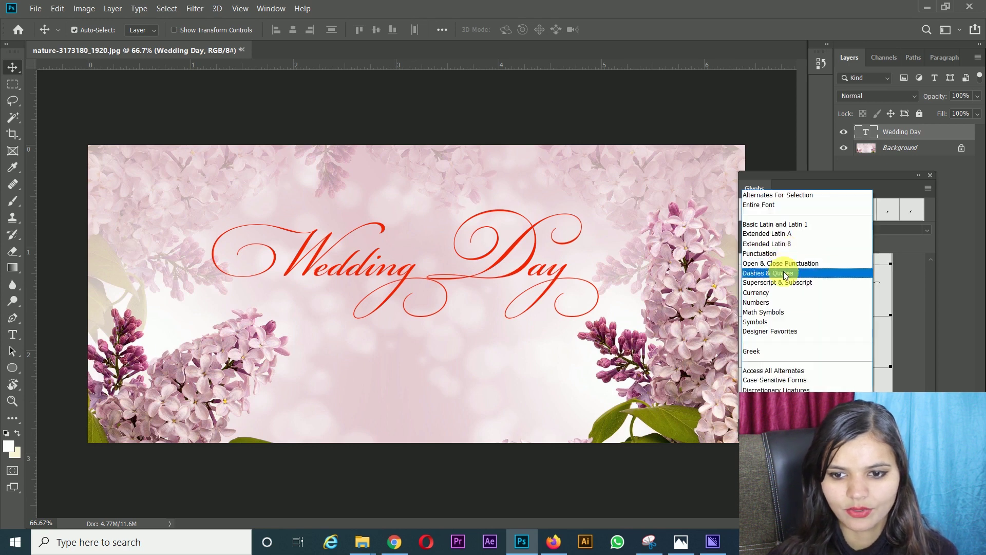
{"action": "left_click", "coordinate": [785, 312]}
Step: Leave the Glyphs panel on Math Symbols, move it aside, and bring up the file browser
{"action": "left_click", "coordinate": [803, 245]}
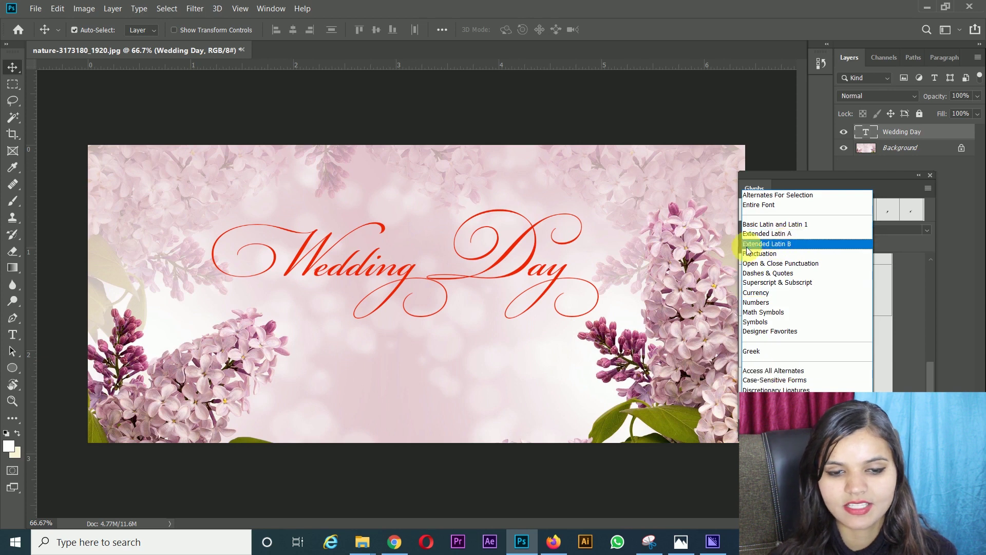
{"action": "left_click", "coordinate": [506, 251]}
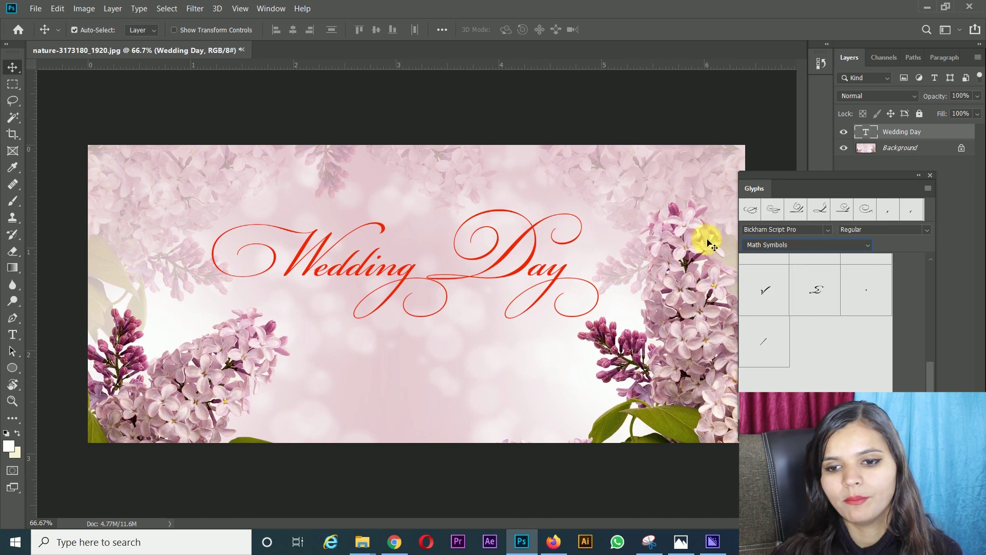
{"action": "left_click", "coordinate": [760, 245]}
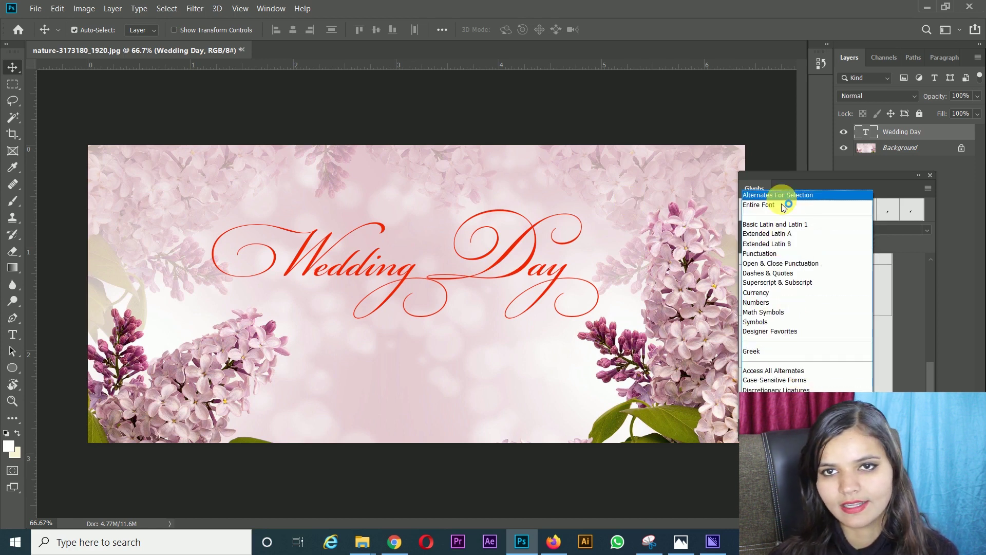
{"action": "left_click", "coordinate": [540, 281]}
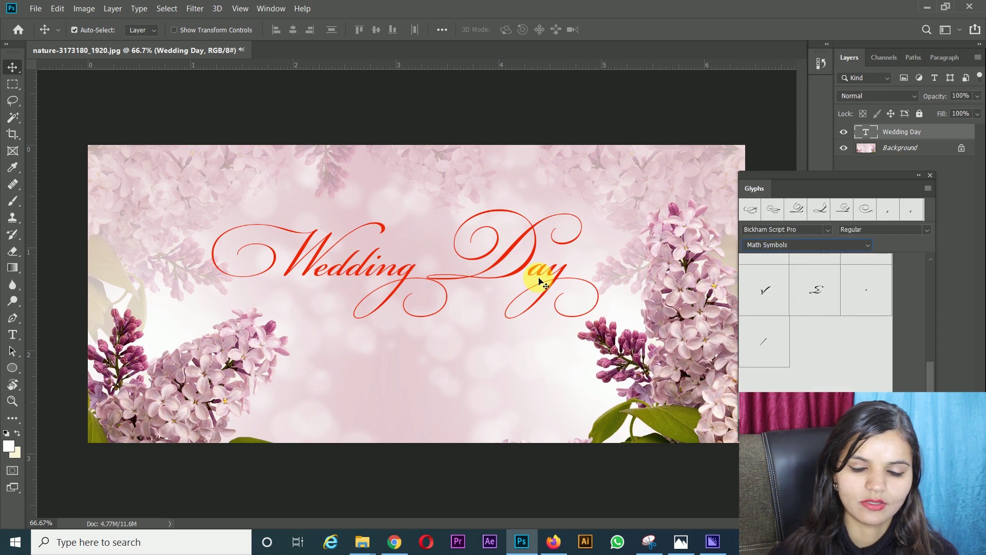
{"action": "left_click_drag", "start_coordinate": [841, 181], "coordinate": [779, 233]}
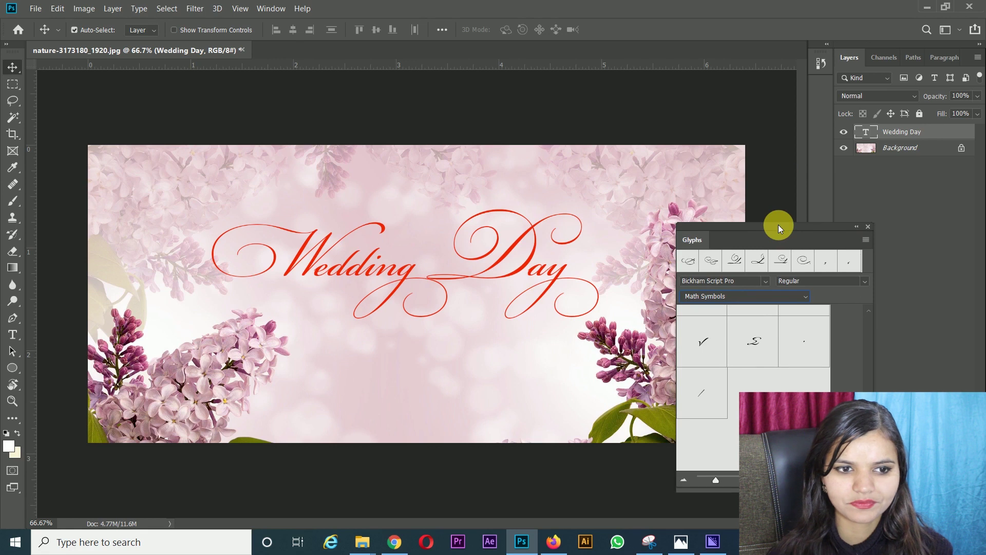
{"action": "mouse_move", "coordinate": [362, 542]}
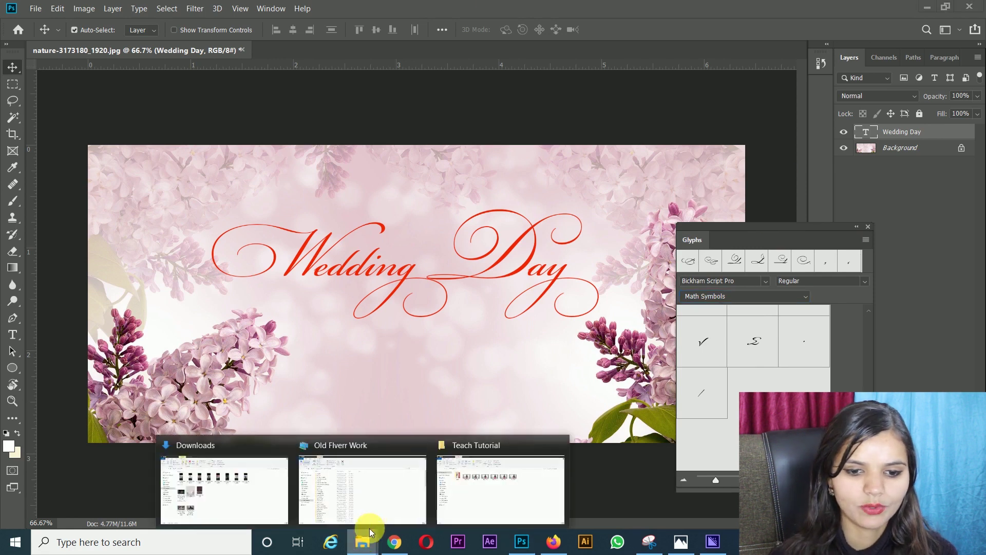
{"action": "left_click", "coordinate": [221, 488]}
Step: Open the flowers image as a new document, compare it, and return to the lilac banner
{"action": "mouse_move", "coordinate": [300, 272]}
{"action": "left_mouse_down"}
{"action": "mouse_move", "coordinate": [635, 114]}
{"action": "mouse_move", "coordinate": [656, 26]}
{"action": "left_mouse_up"}
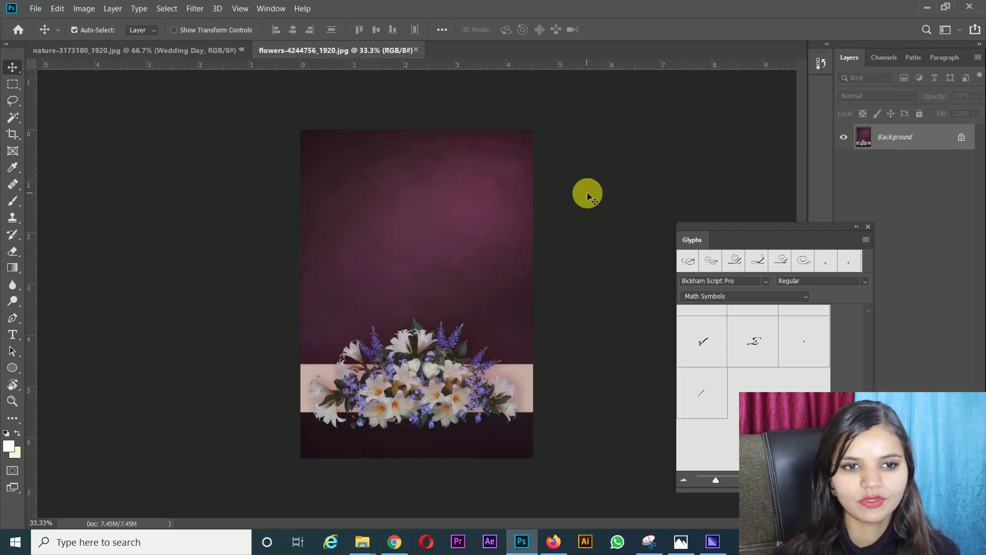
{"action": "left_click", "coordinate": [214, 50]}
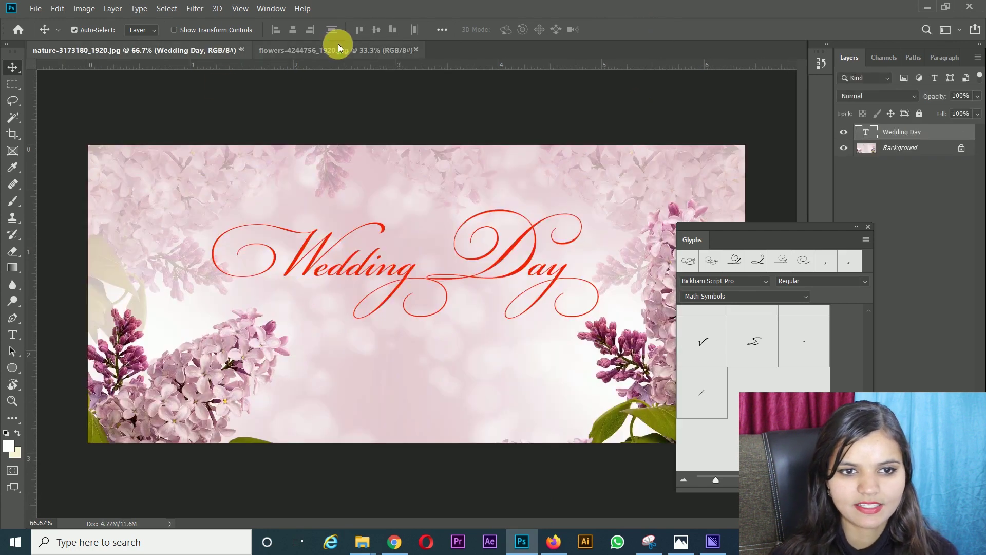
{"action": "left_click", "coordinate": [338, 49]}
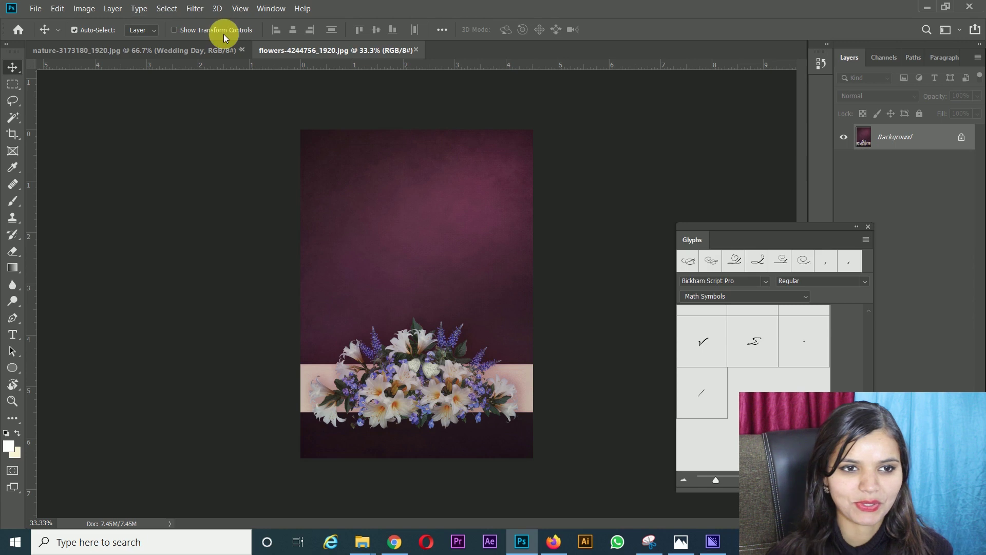
{"action": "left_click", "coordinate": [226, 49]}
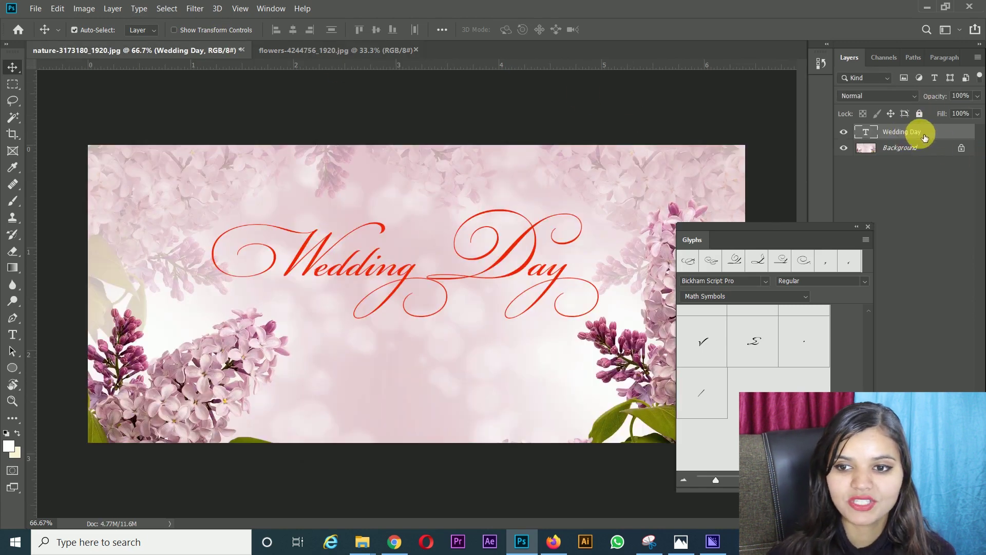
Step: Duplicate the Wedding Day layer into flowers-4244756_1920.jpg and switch to that document
{"action": "right_click", "coordinate": [925, 138]}
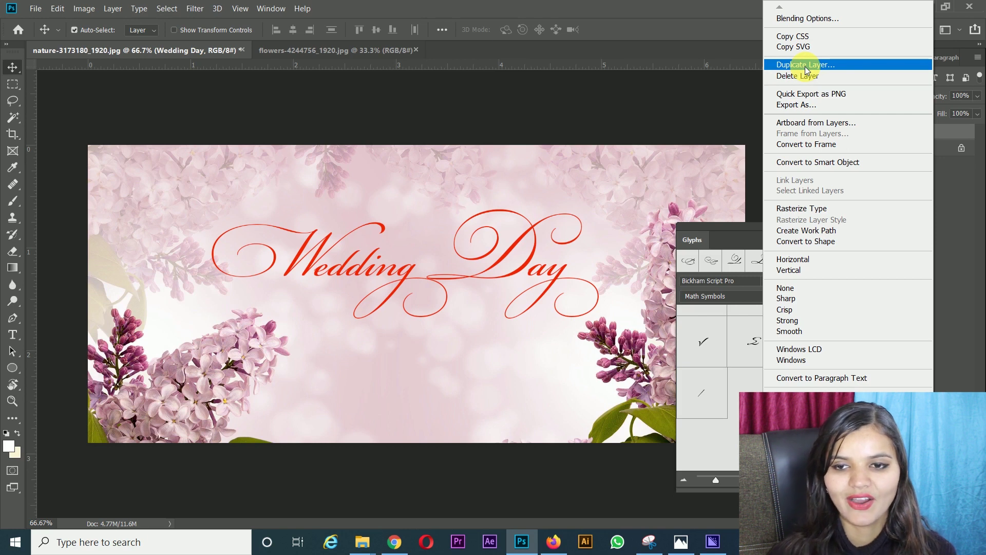
{"action": "left_click", "coordinate": [806, 67]}
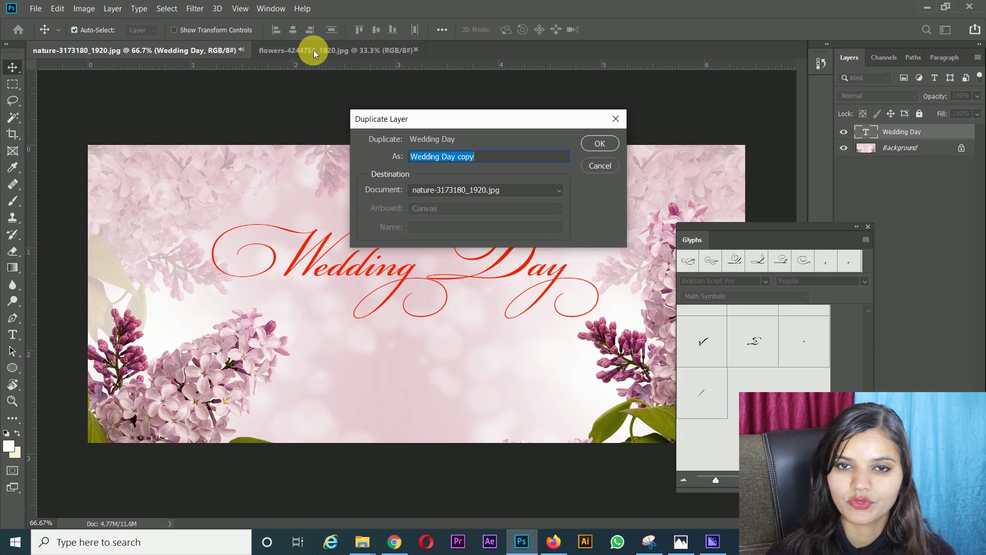
{"action": "left_click", "coordinate": [472, 191]}
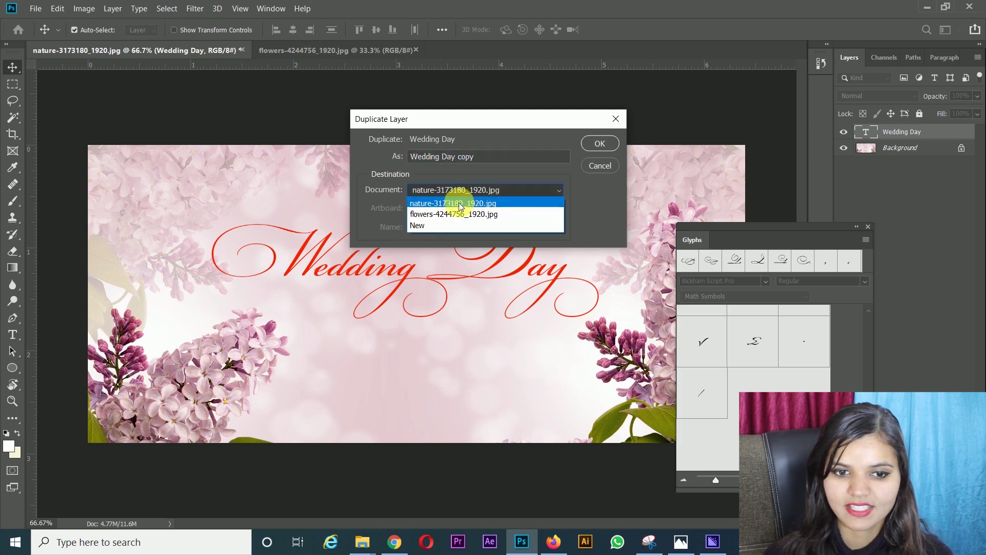
{"action": "left_click", "coordinate": [431, 215]}
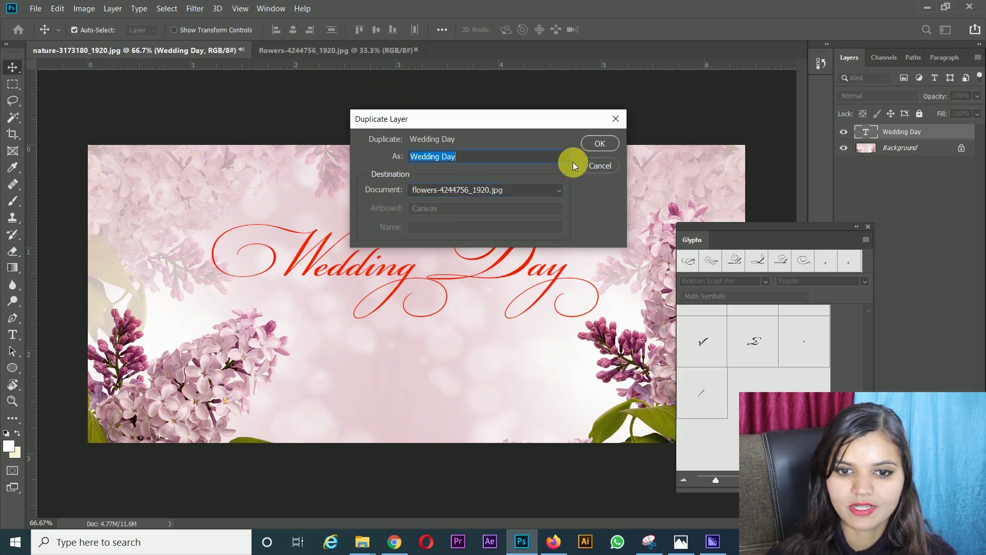
{"action": "left_click", "coordinate": [600, 145]}
{"action": "left_click", "coordinate": [391, 51]}
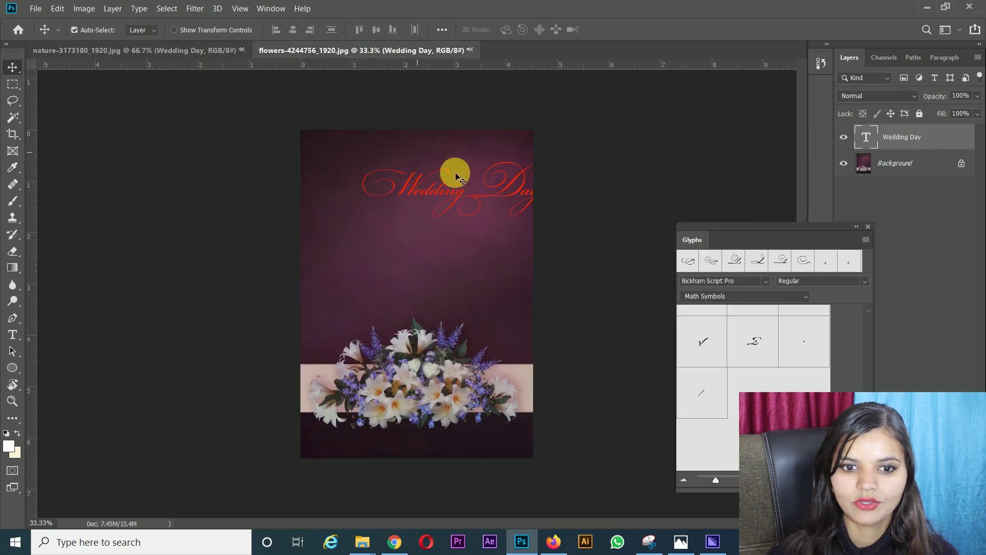
Step: Centre 'Wedding Day' near the top of the lily card and recolour it light pink
{"action": "left_click_drag", "start_coordinate": [430, 195], "coordinate": [388, 206]}
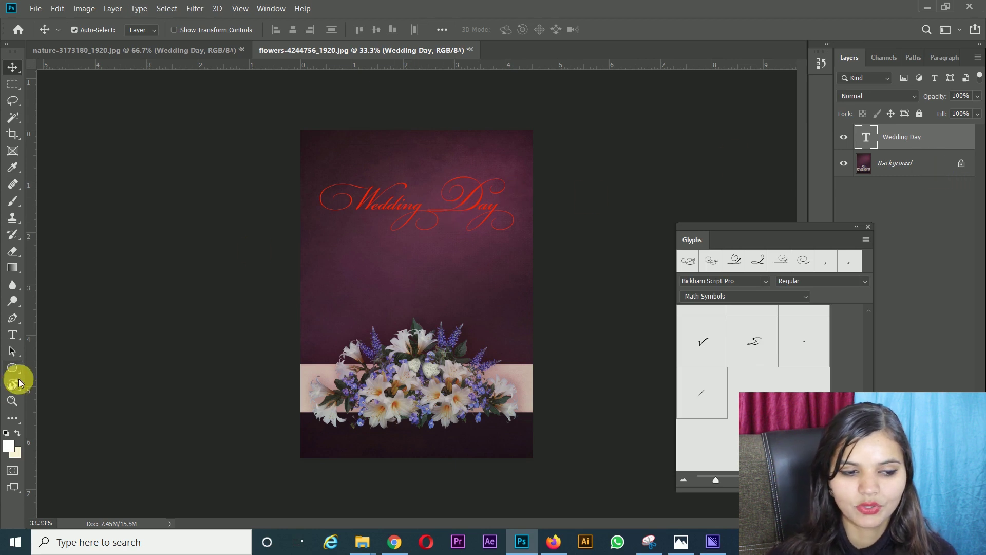
{"action": "left_click", "coordinate": [12, 335]}
{"action": "left_click_drag", "start_coordinate": [319, 208], "coordinate": [501, 208]}
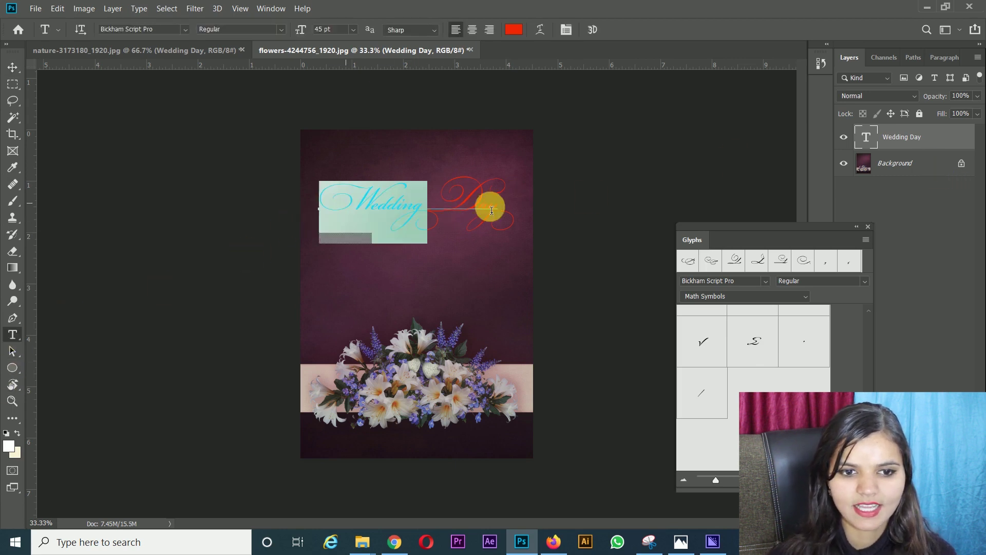
{"action": "left_click", "coordinate": [514, 30]}
{"action": "left_click", "coordinate": [492, 181]}
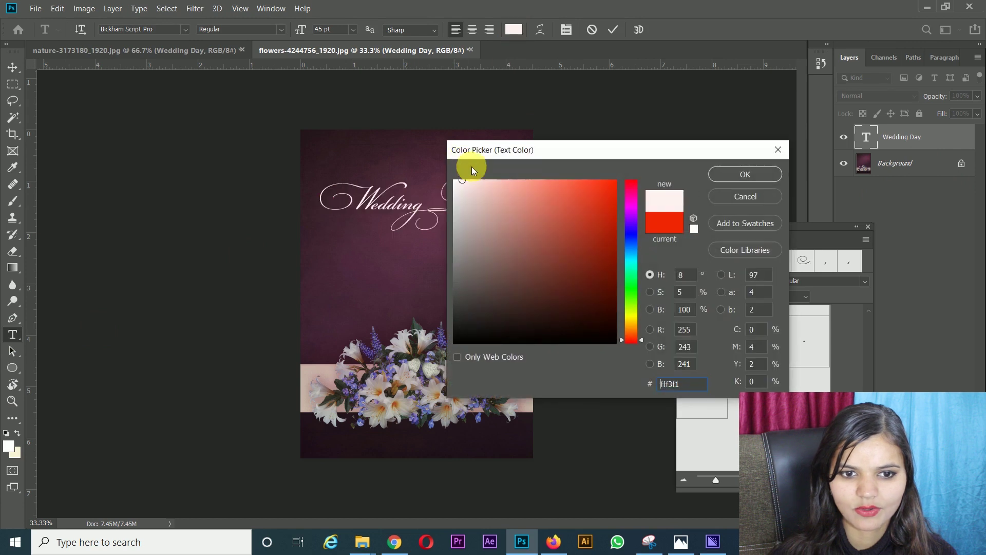
{"action": "left_click", "coordinate": [740, 174]}
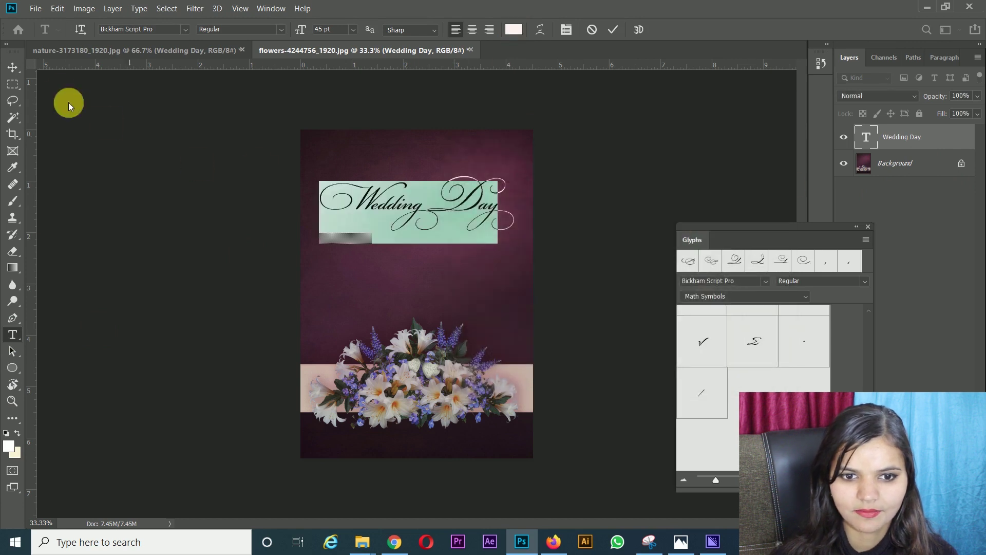
{"action": "left_click", "coordinate": [12, 66]}
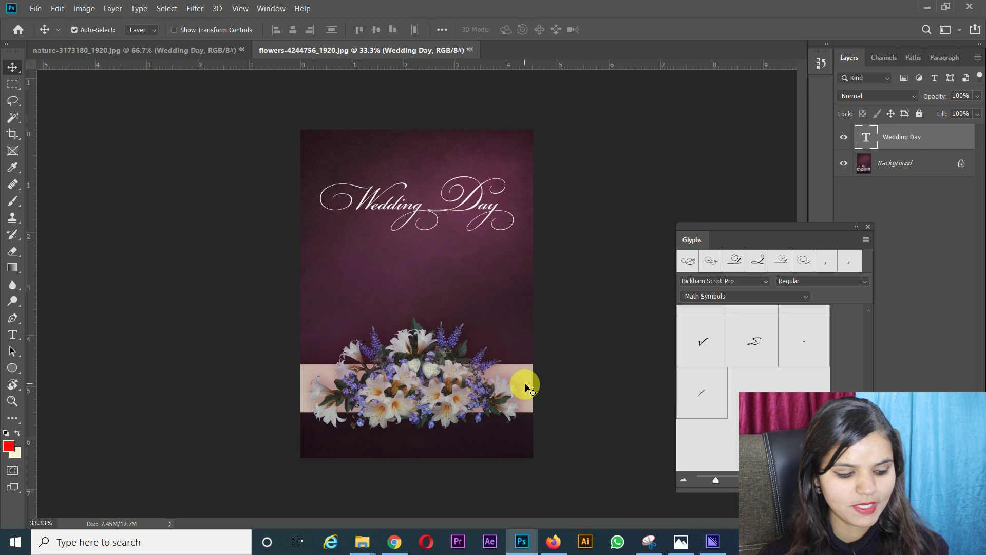
Step: Add 'Of My Life' centred beneath Wedding Day, then group the two text layers
{"action": "key", "text": "t"}
{"action": "left_click", "coordinate": [389, 263]}
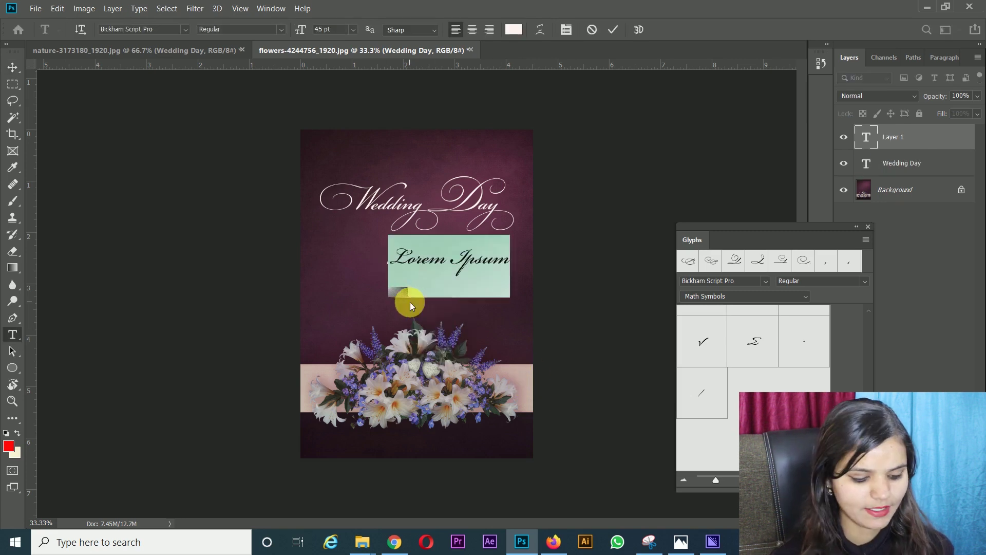
{"action": "type", "text": "Of My Life"}
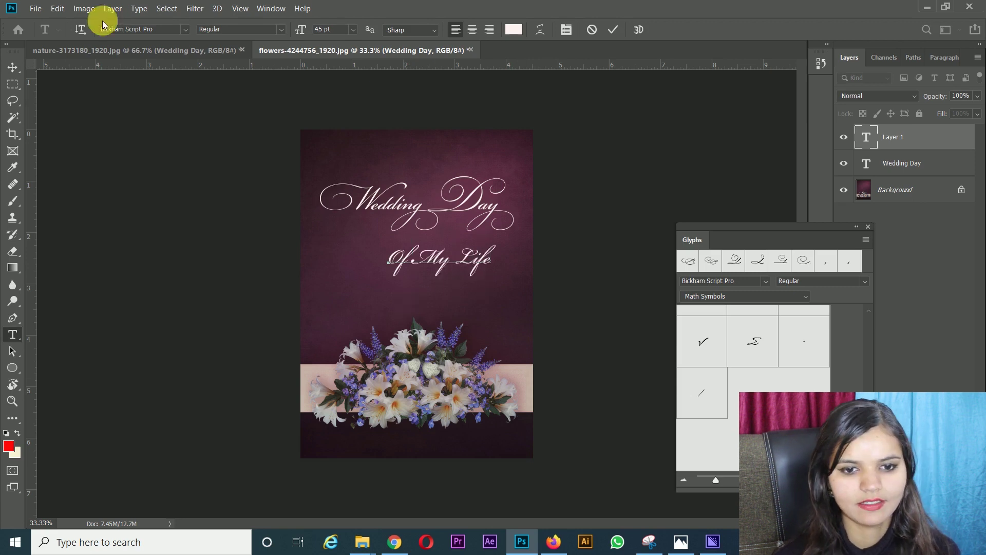
{"action": "left_click", "coordinate": [12, 67]}
{"action": "left_click_drag", "start_coordinate": [447, 269], "coordinate": [421, 271]}
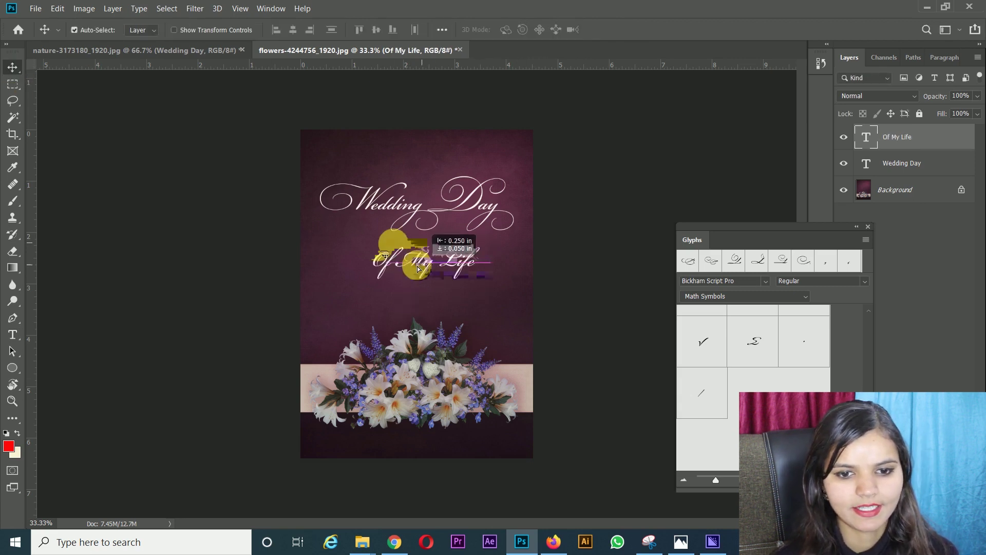
{"action": "key", "text": "ctrl+g"}
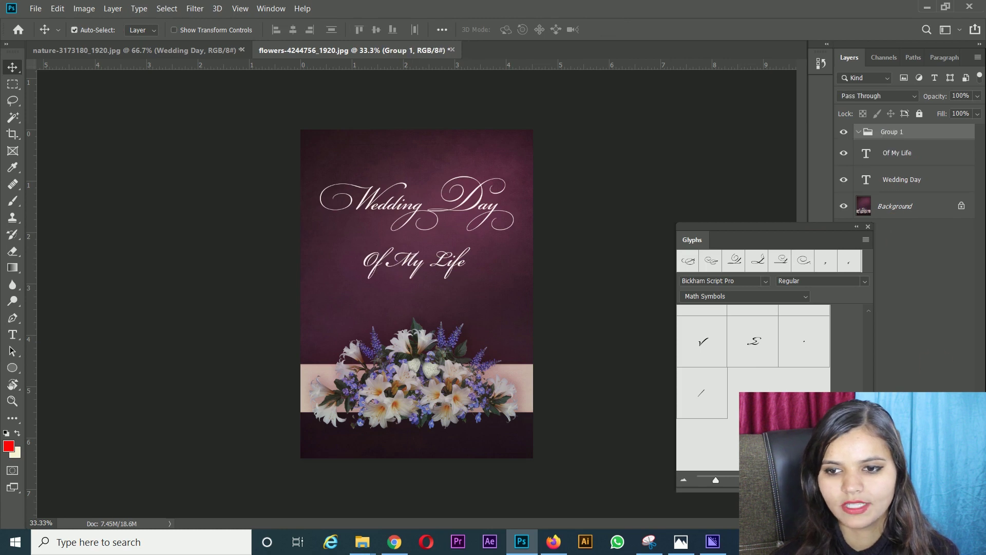
Step: Expand Group 1 and select both the Of My Life and Wedding Day layers
{"action": "left_click", "coordinate": [862, 139]}
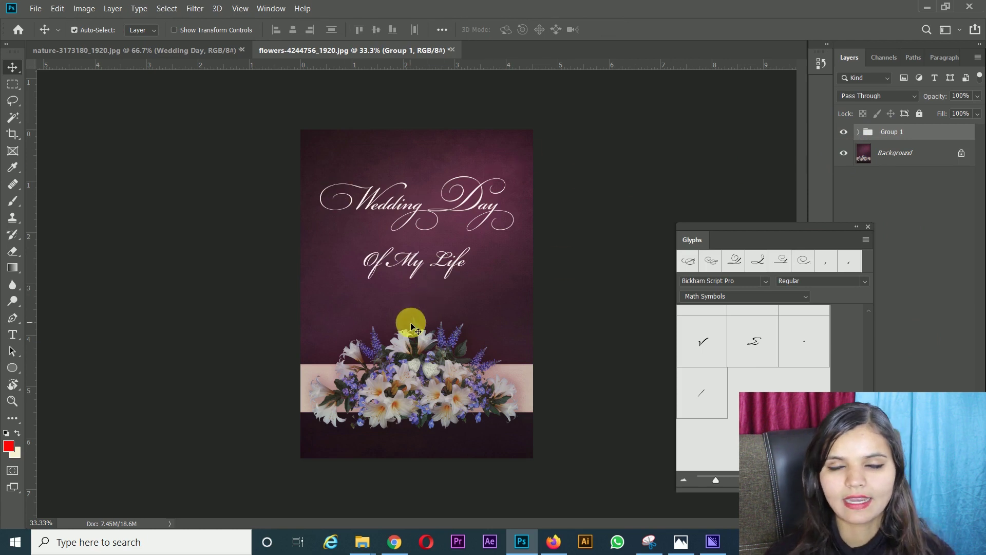
{"action": "left_click", "coordinate": [858, 132]}
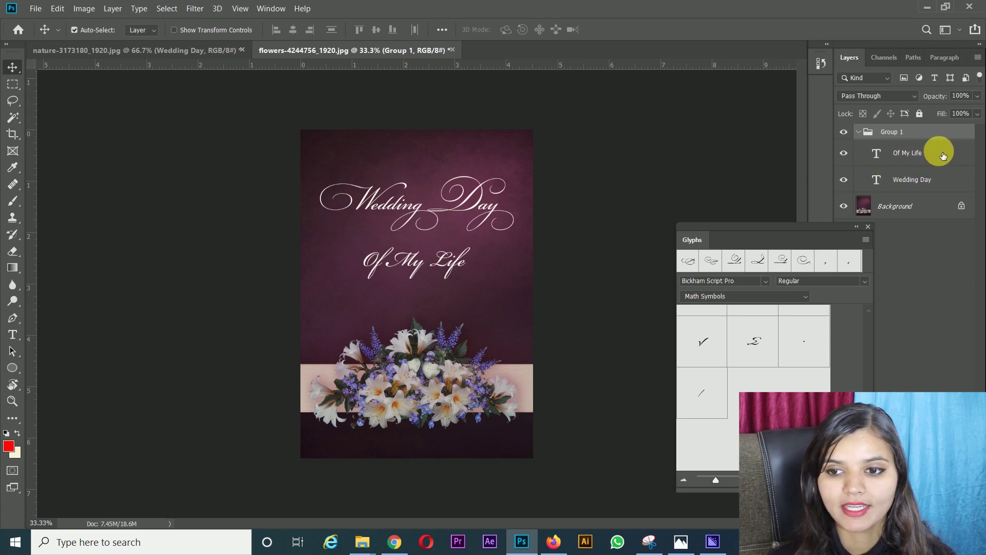
{"action": "left_click", "coordinate": [941, 157]}
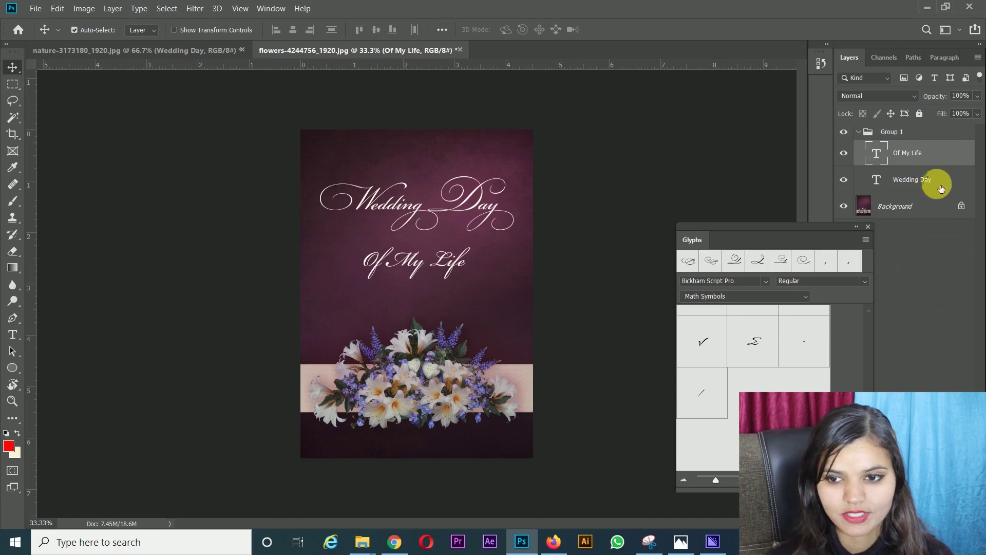
{"action": "left_click", "coordinate": [941, 188], "text": "shift"}
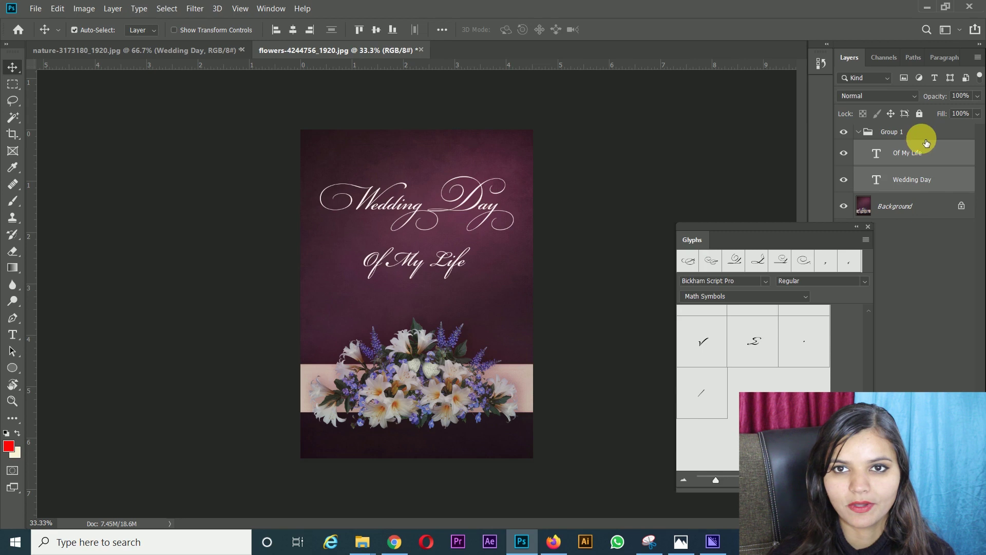
{"action": "left_click", "coordinate": [13, 334]}
Step: Colour both Wedding Day and Of My Life bright yellow (f0ff00)
{"action": "left_click", "coordinate": [511, 29]}
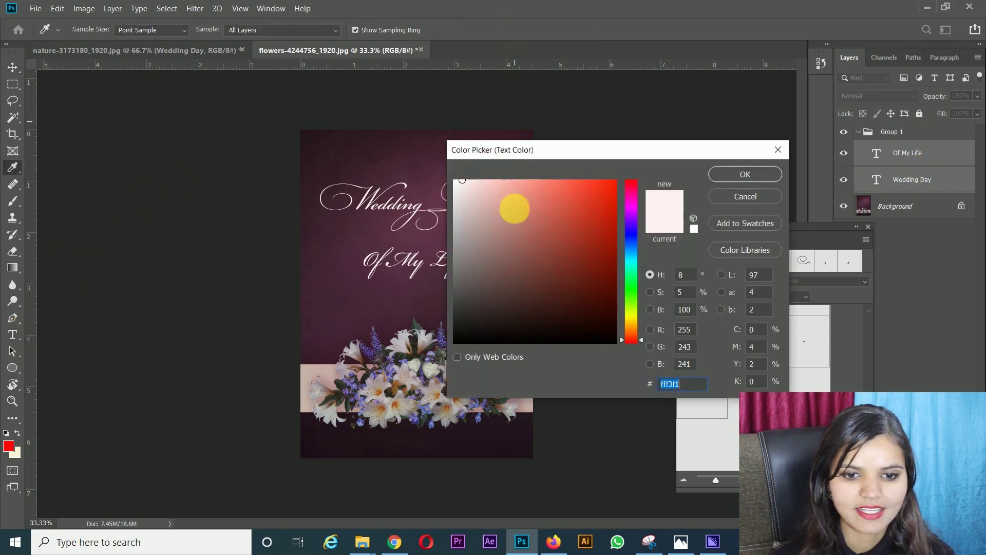
{"action": "left_click", "coordinate": [631, 315]}
{"action": "left_click_drag", "start_coordinate": [599, 214], "coordinate": [661, 167]}
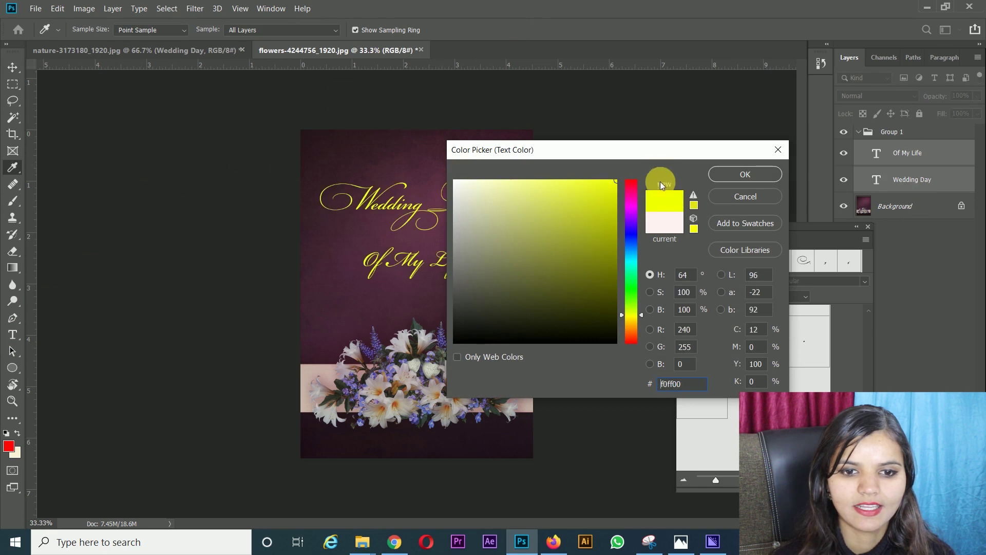
{"action": "left_click", "coordinate": [735, 175]}
{"action": "left_click", "coordinate": [19, 73]}
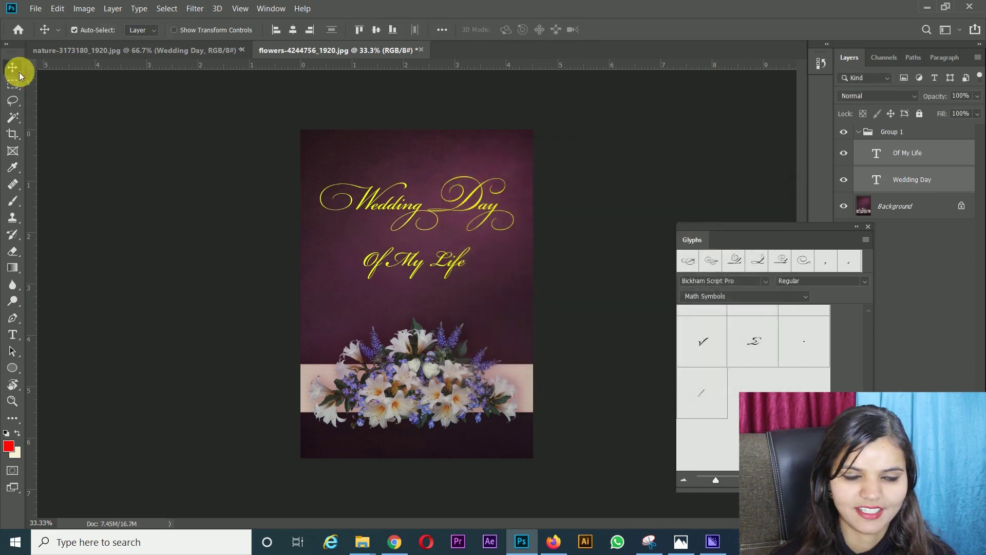